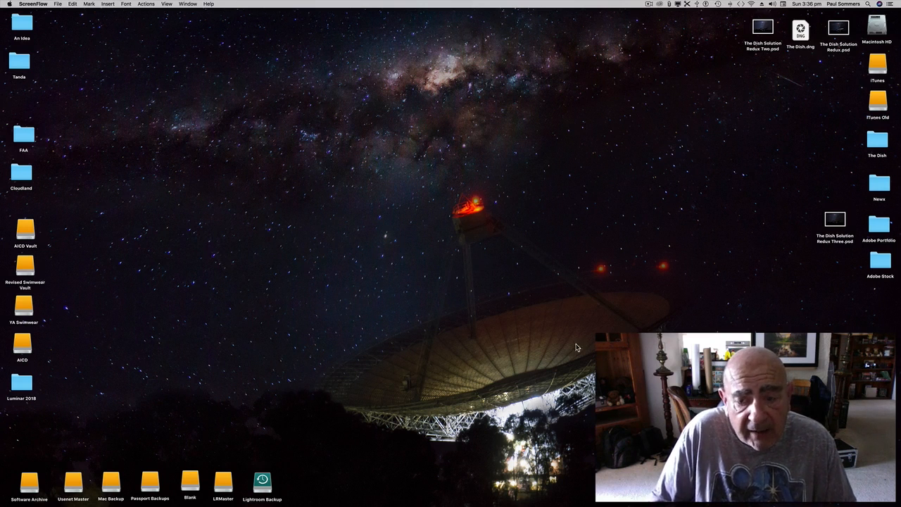
- Switch to Lightroom Classic from the desktop
{"action": "mouse_move", "coordinate": [716, 504]}
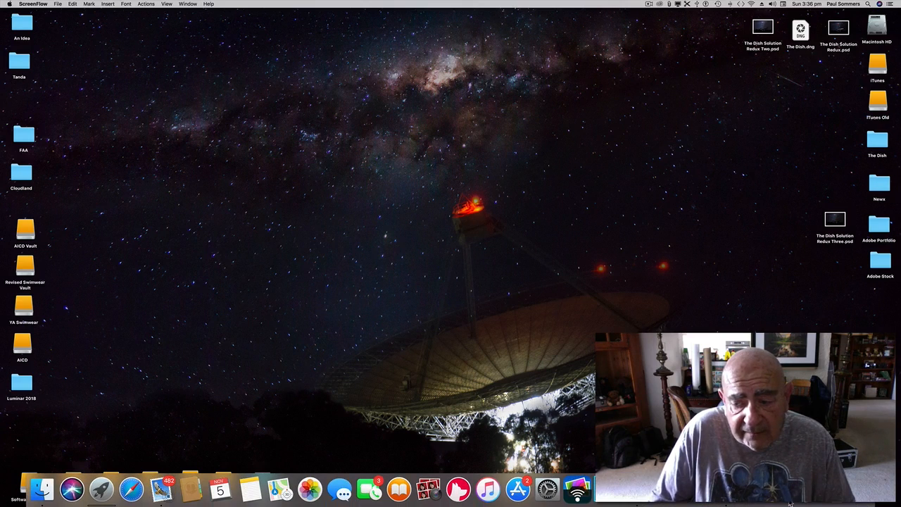
{"action": "left_click", "coordinate": [829, 491]}
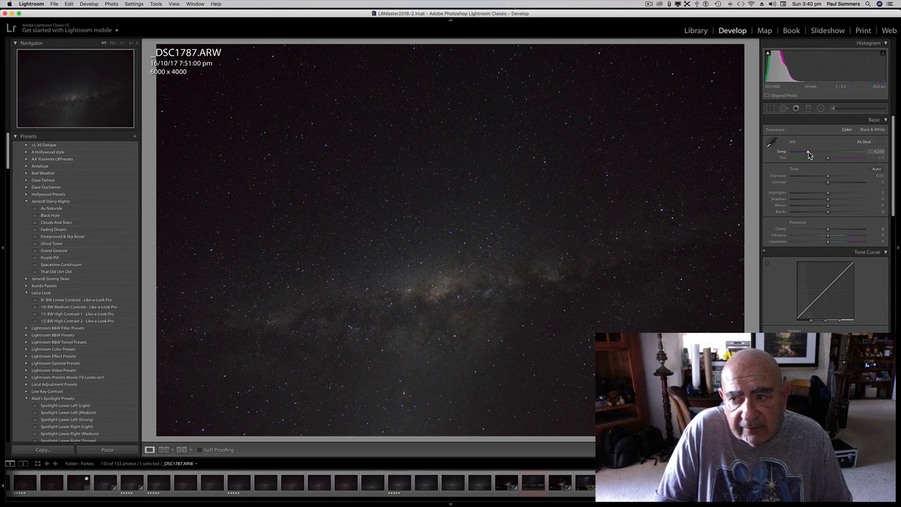
- Set the Milky Way photo's white balance temperature to 4,244, Exposure to +0.75 and Contrast to +60
{"action": "left_click_drag", "start_coordinate": [809, 154], "coordinate": [809, 155]}
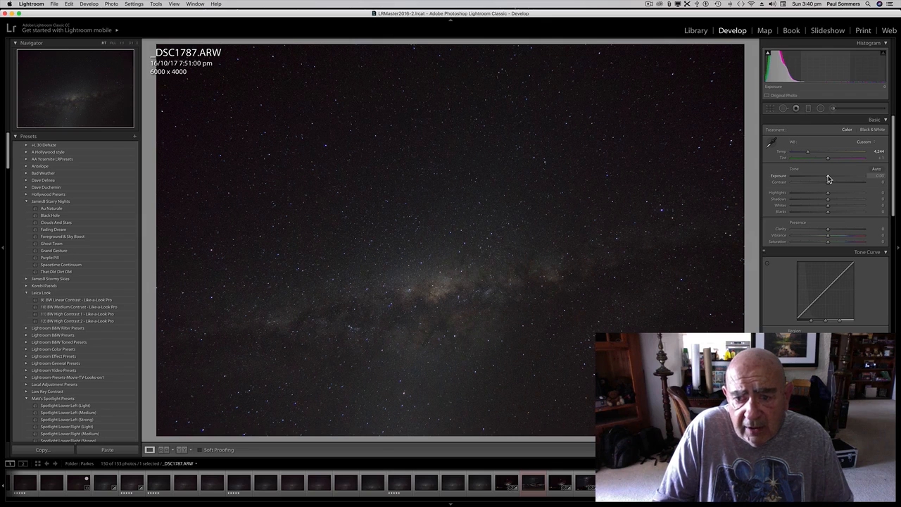
{"action": "left_click_drag", "start_coordinate": [828, 178], "coordinate": [834, 178]}
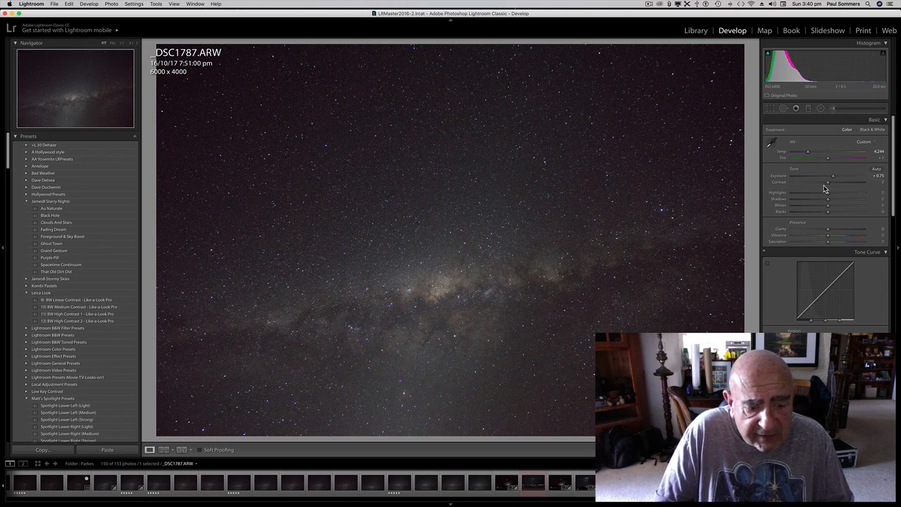
{"action": "left_click_drag", "start_coordinate": [827, 182], "coordinate": [848, 186]}
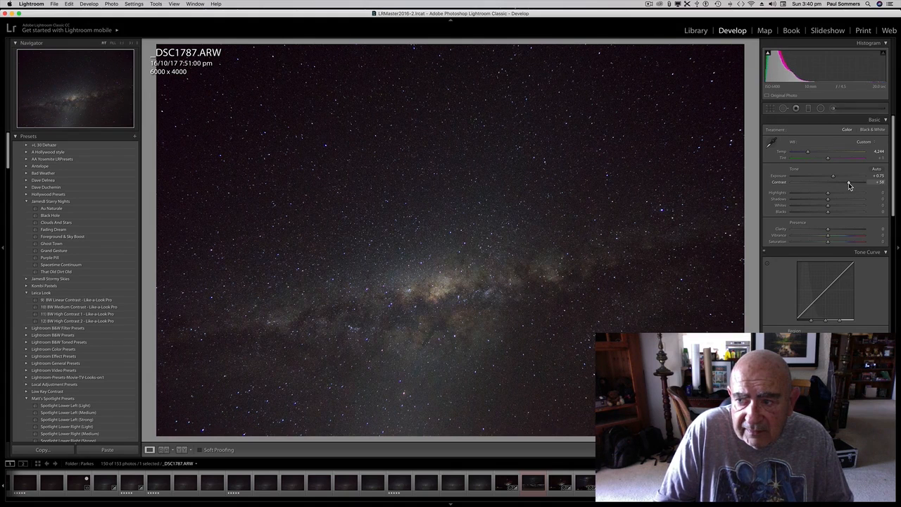
{"action": "left_click_drag", "start_coordinate": [849, 183], "coordinate": [848, 183]}
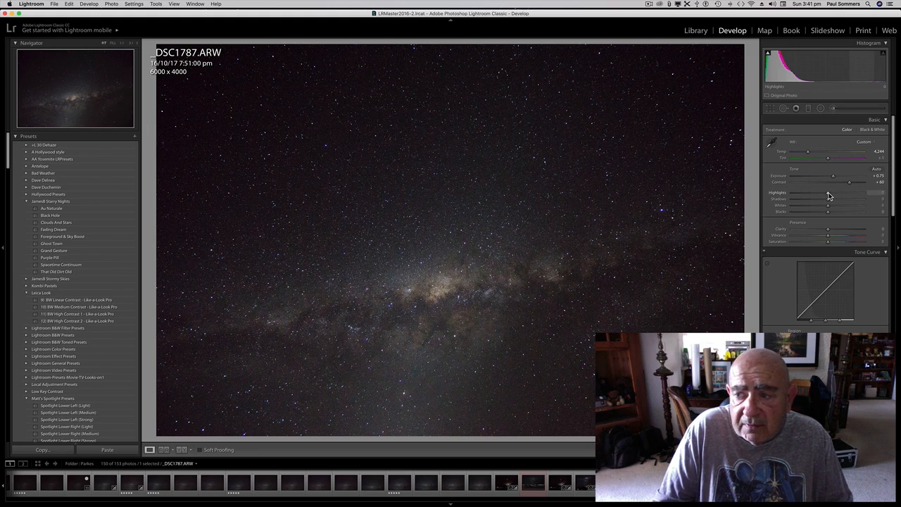
- Set the photo's Highlights to +61, Shadows to -54 and Whites to +7
{"action": "left_click_drag", "start_coordinate": [828, 196], "coordinate": [850, 197]}
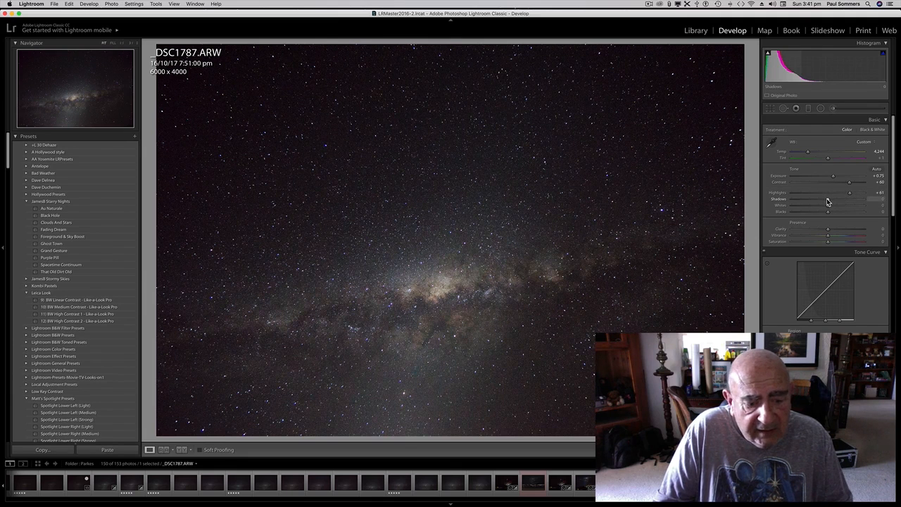
{"action": "left_click_drag", "start_coordinate": [827, 200], "coordinate": [807, 200]}
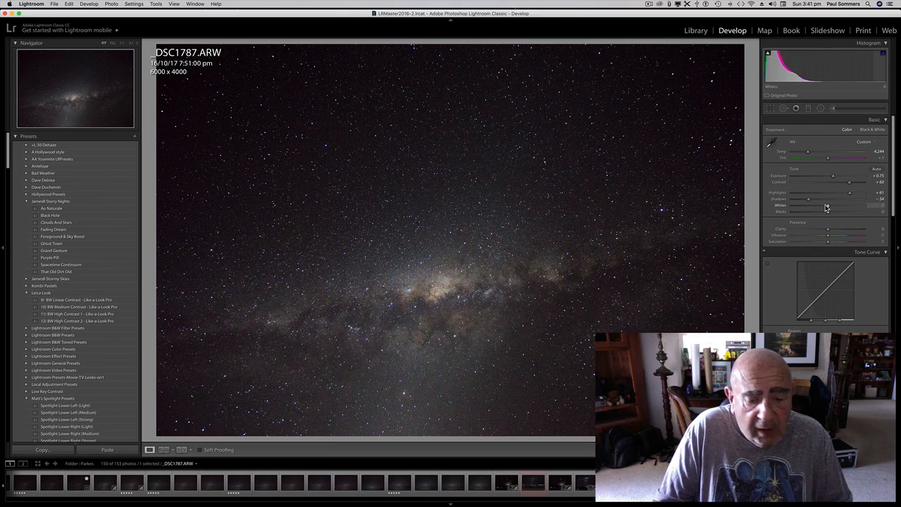
{"action": "left_click_drag", "start_coordinate": [826, 208], "coordinate": [830, 208]}
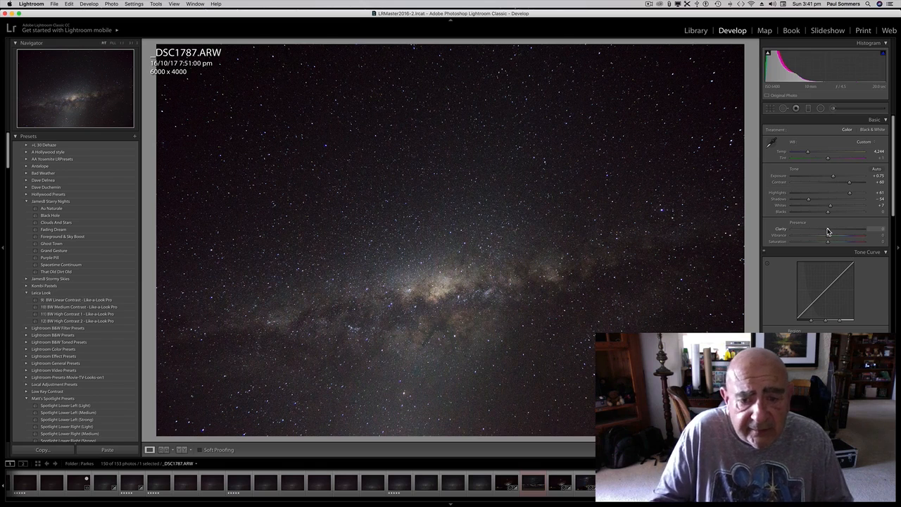
- Try a Clarity of +15, inspect the sky up close, and reset Clarity to its default
{"action": "mouse_move", "coordinate": [827, 231]}
{"action": "left_mouse_down"}
{"action": "mouse_move", "coordinate": [860, 232]}
{"action": "mouse_move", "coordinate": [832, 233]}
{"action": "left_mouse_up"}
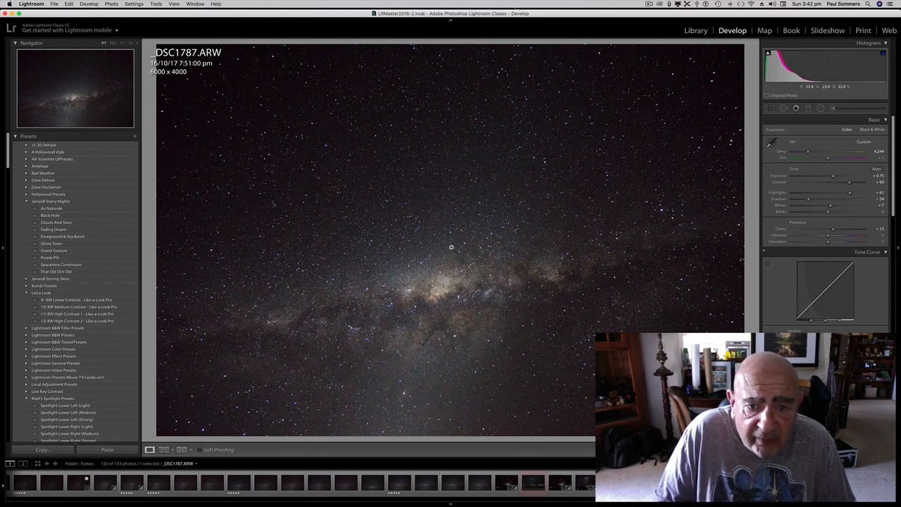
{"action": "left_click", "coordinate": [402, 233]}
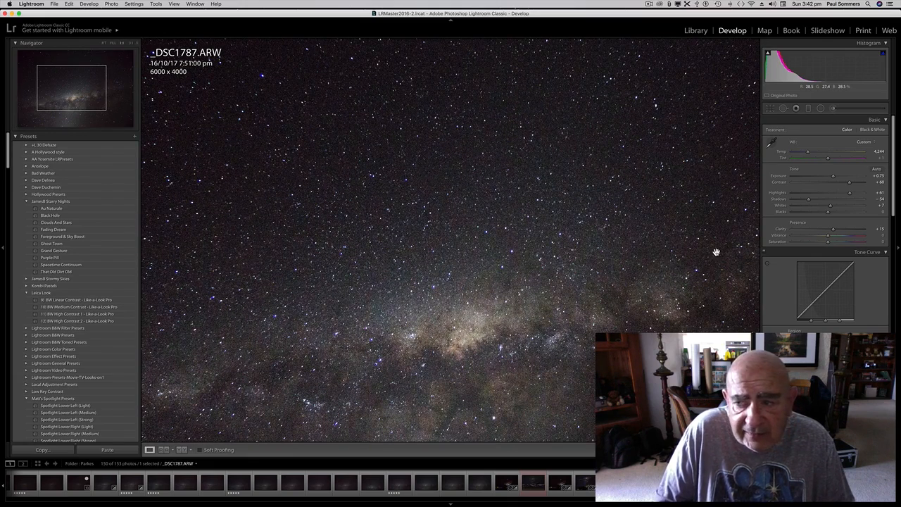
{"action": "left_click", "coordinate": [562, 216]}
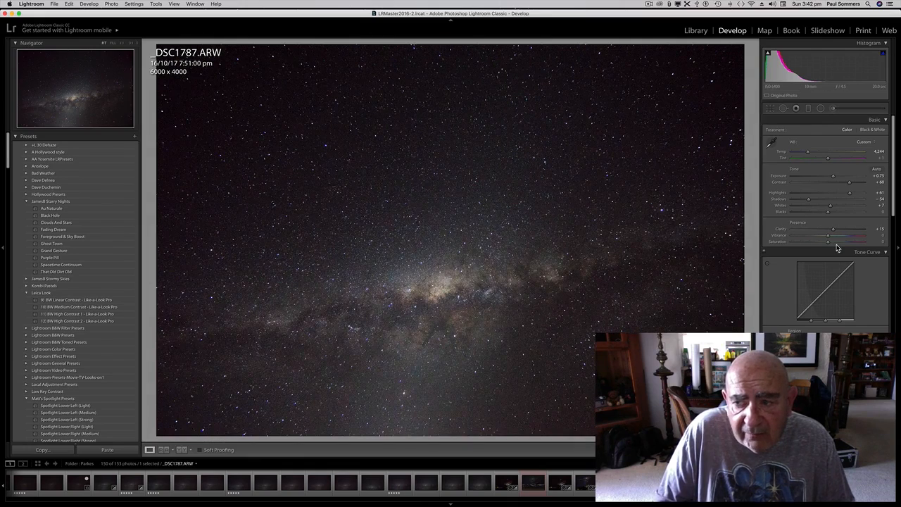
{"action": "double_click", "coordinate": [779, 229]}
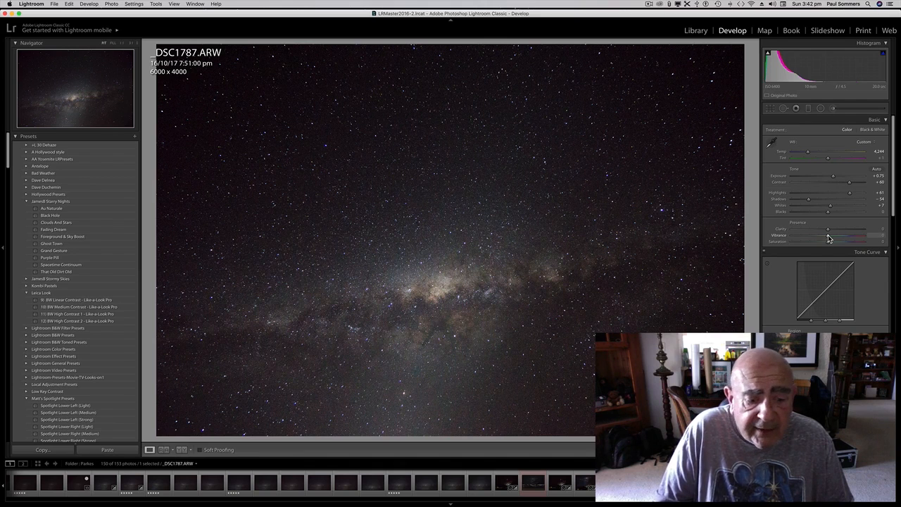
- Set the photo's Vibrance to +25 and overall Saturation to +13, trying a much stronger saturation along the way
{"action": "left_click_drag", "start_coordinate": [828, 239], "coordinate": [837, 238]}
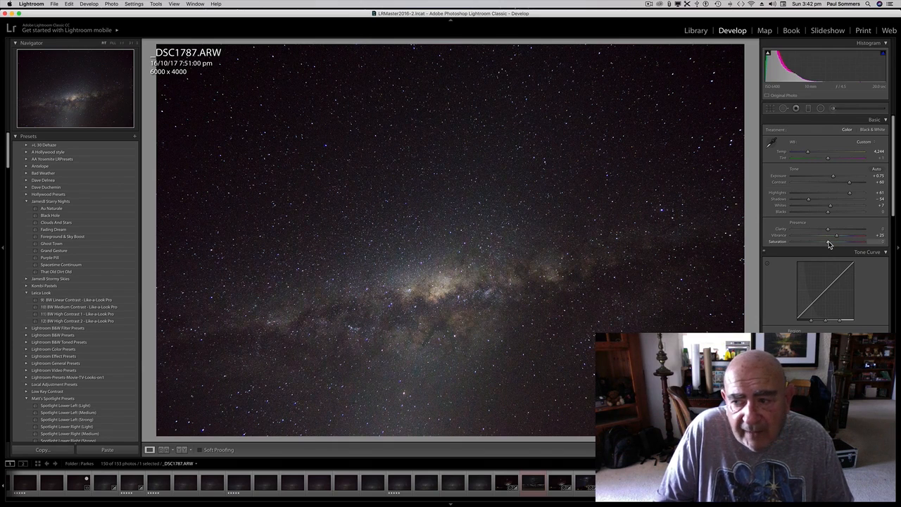
{"action": "left_click_drag", "start_coordinate": [828, 244], "coordinate": [857, 246]}
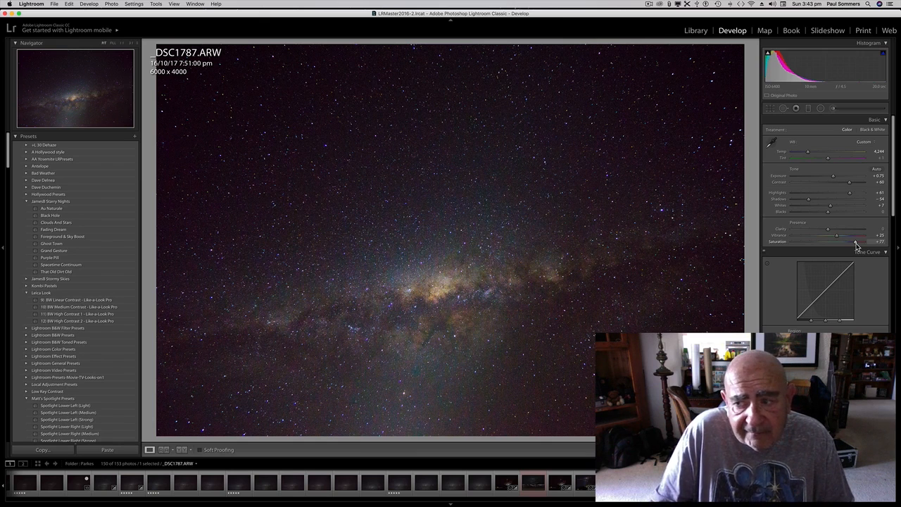
{"action": "left_click_drag", "start_coordinate": [855, 244], "coordinate": [833, 249]}
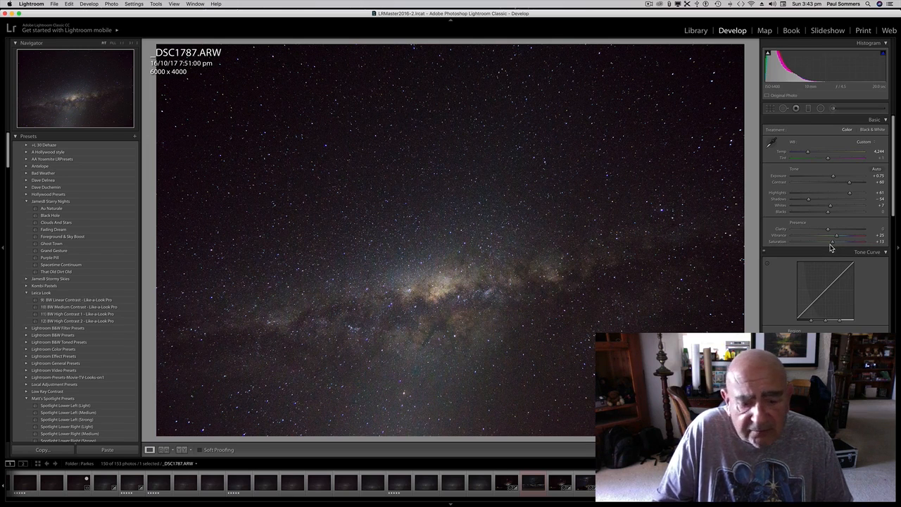
- Adjust the parametric tone curve by setting its Highlights region to +82 and Lights region to +25
{"action": "scroll", "coordinate": [817, 227], "scroll_direction": "down", "scroll_amount": 2}
{"action": "scroll", "coordinate": [818, 230], "scroll_direction": "down", "scroll_amount": 4}
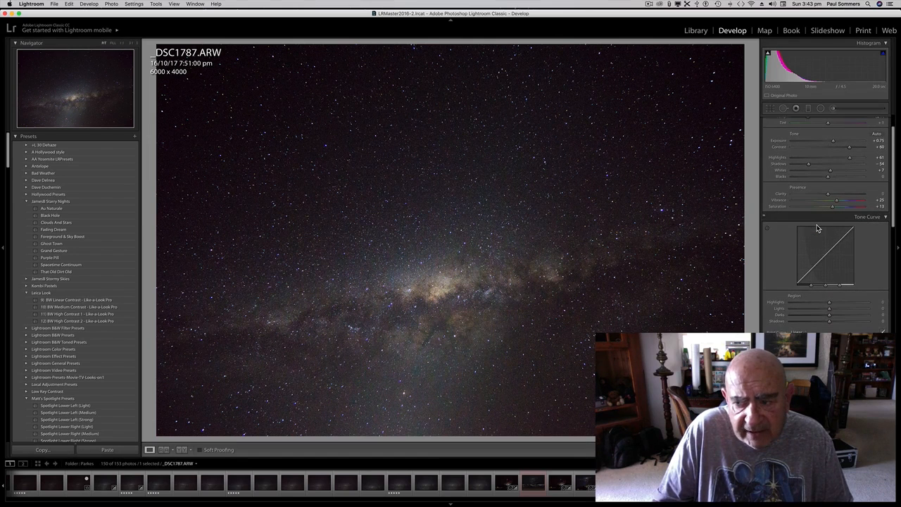
{"action": "scroll", "coordinate": [823, 235], "scroll_direction": "down", "scroll_amount": 1}
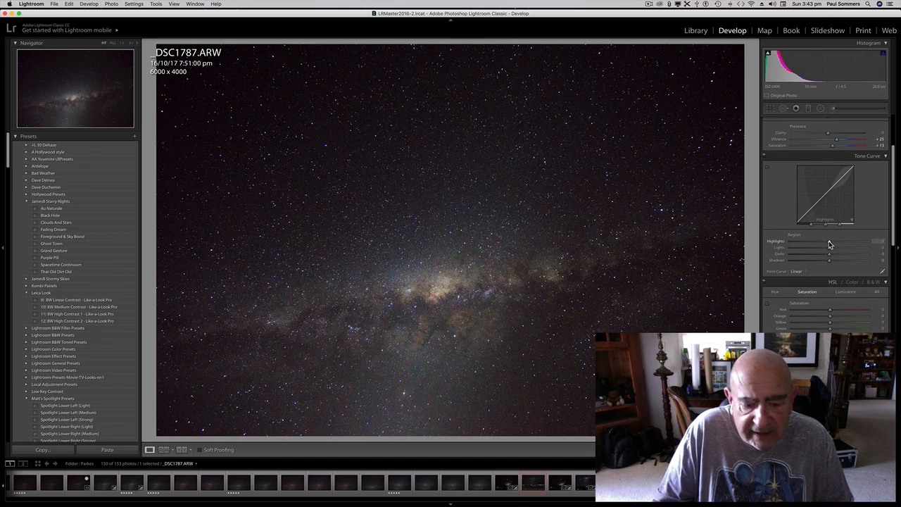
{"action": "left_click_drag", "start_coordinate": [829, 244], "coordinate": [861, 245]}
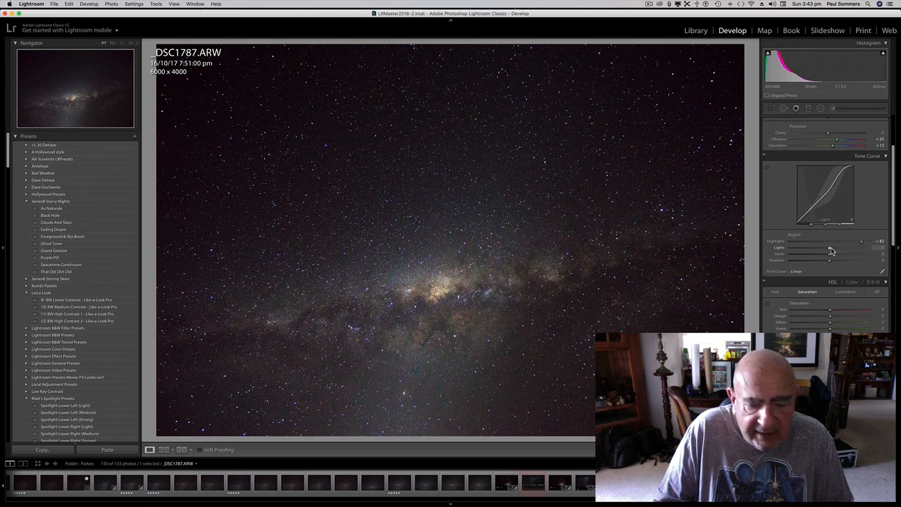
{"action": "left_click_drag", "start_coordinate": [830, 251], "coordinate": [850, 251]}
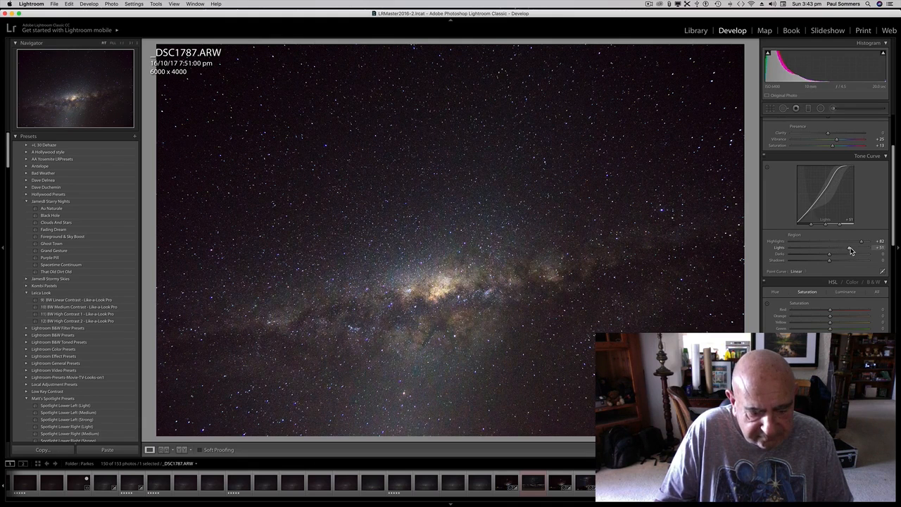
{"action": "left_click_drag", "start_coordinate": [850, 251], "coordinate": [841, 251]}
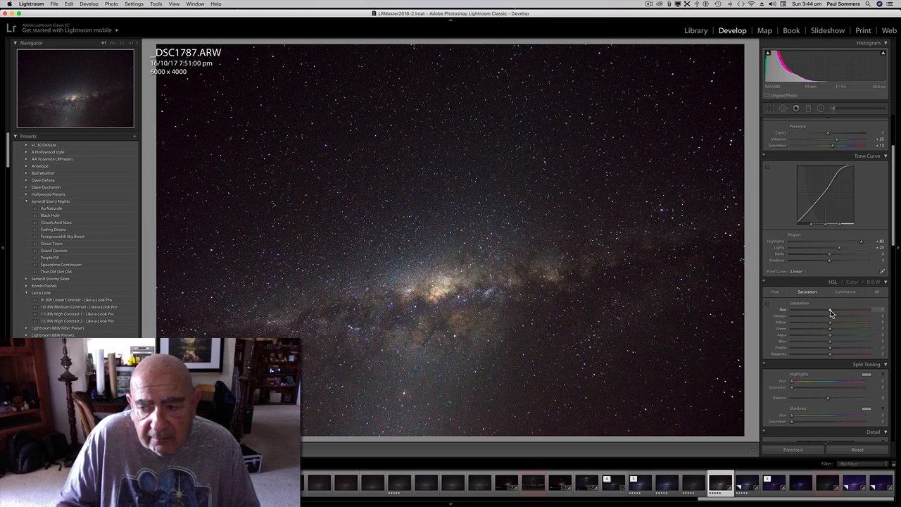
- Boost the warm colours in the HSL saturation settings, with Red at +55 and Orange at +70
{"action": "left_click_drag", "start_coordinate": [830, 313], "coordinate": [843, 313]}
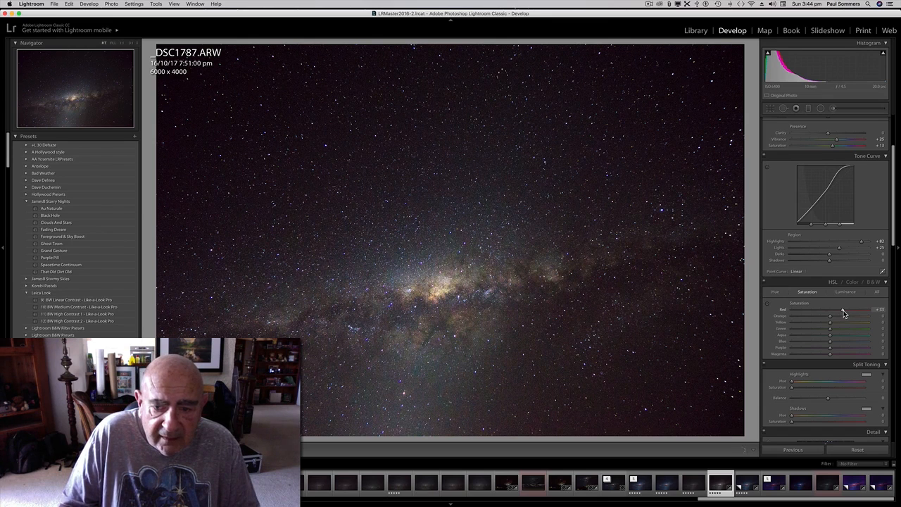
{"action": "left_click_drag", "start_coordinate": [842, 310], "coordinate": [844, 309]}
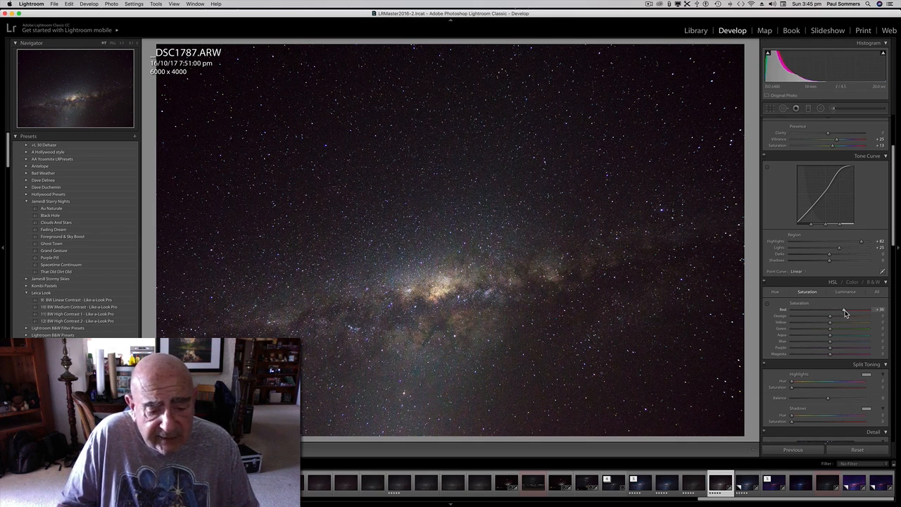
{"action": "left_click_drag", "start_coordinate": [845, 313], "coordinate": [852, 312]}
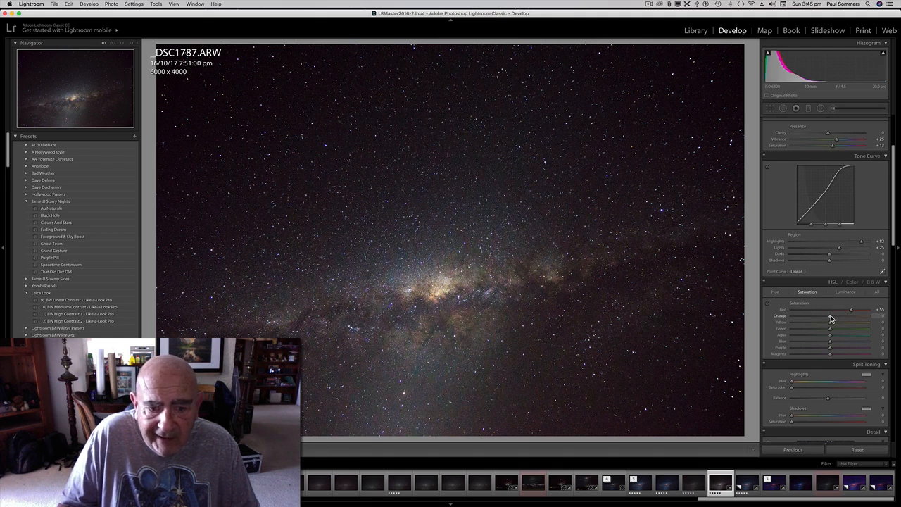
{"action": "left_click_drag", "start_coordinate": [830, 319], "coordinate": [857, 320]}
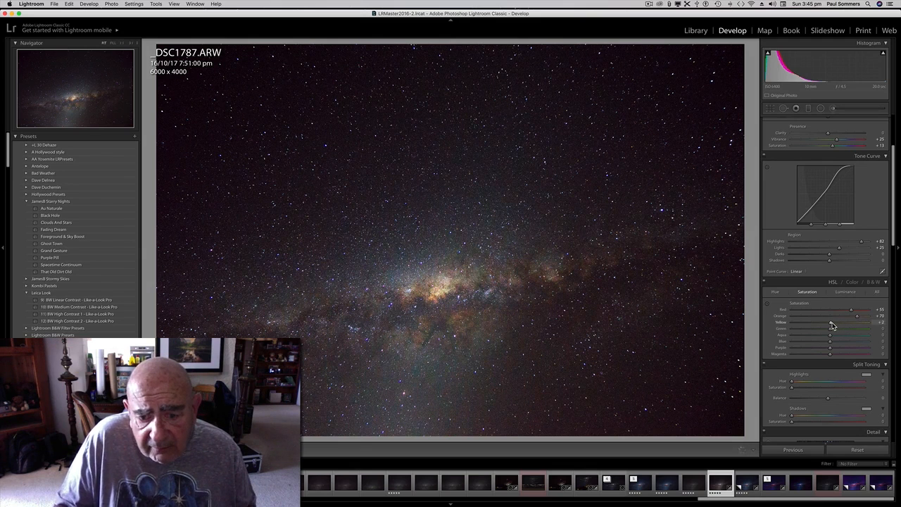
- Set the HSL saturation to +20 for Yellow, +20 for Green and +50 for Blue
{"action": "left_click_drag", "start_coordinate": [831, 324], "coordinate": [839, 325]}
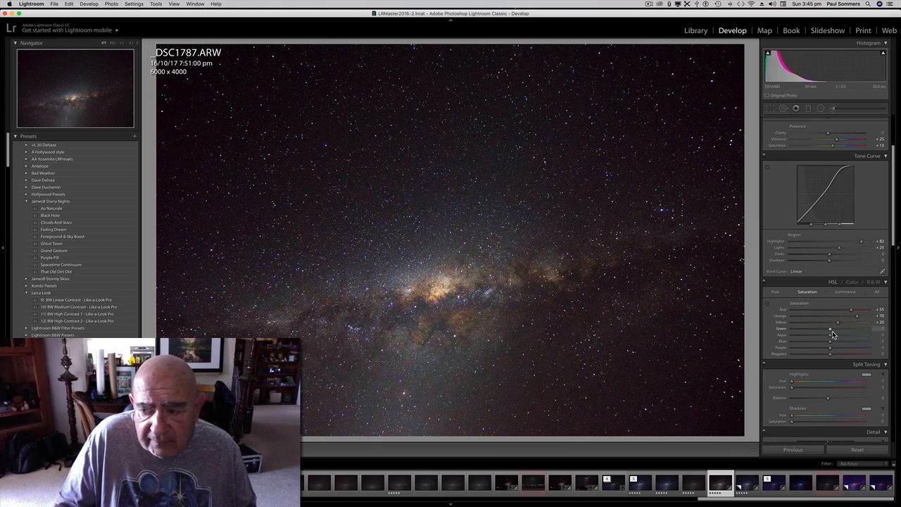
{"action": "left_click_drag", "start_coordinate": [831, 331], "coordinate": [839, 331]}
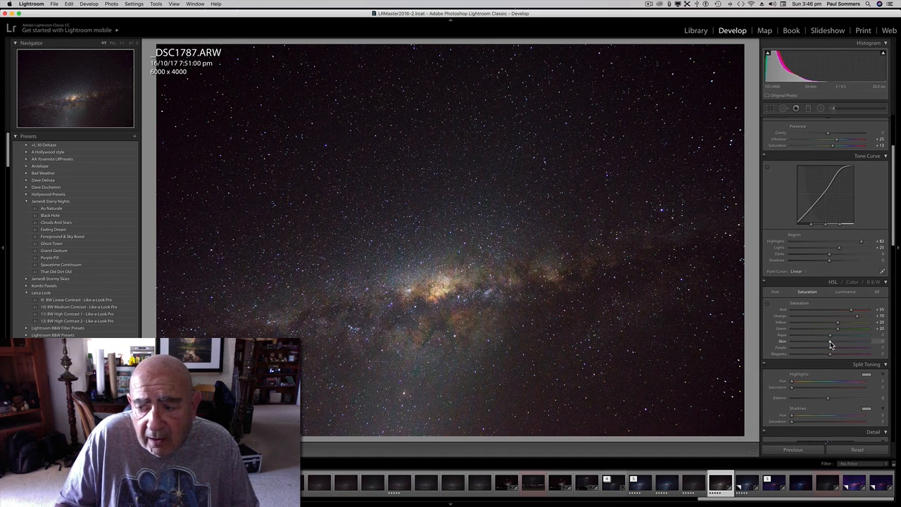
{"action": "left_click_drag", "start_coordinate": [830, 344], "coordinate": [850, 344]}
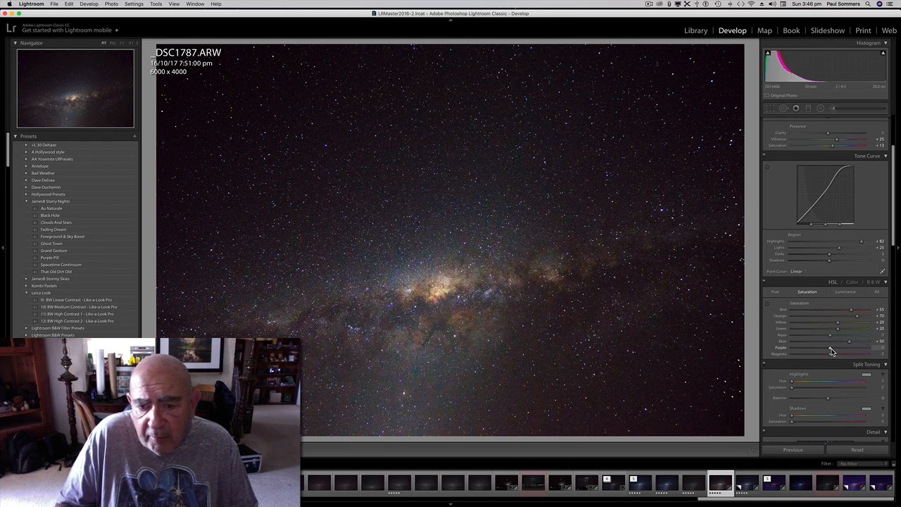
- Try the maximum HSL saturation of +100 for Purple and Magenta, and reset both colours
{"action": "left_click_drag", "start_coordinate": [831, 349], "coordinate": [885, 352]}
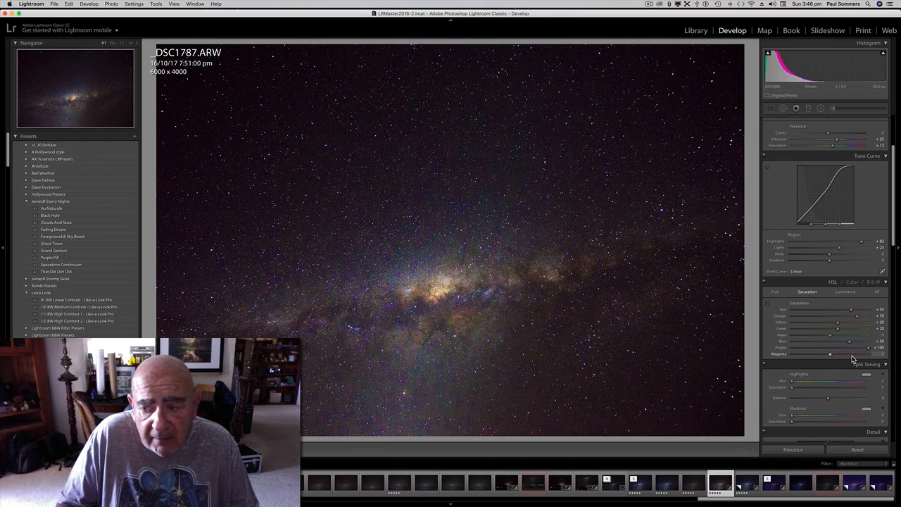
{"action": "left_click_drag", "start_coordinate": [830, 354], "coordinate": [888, 363]}
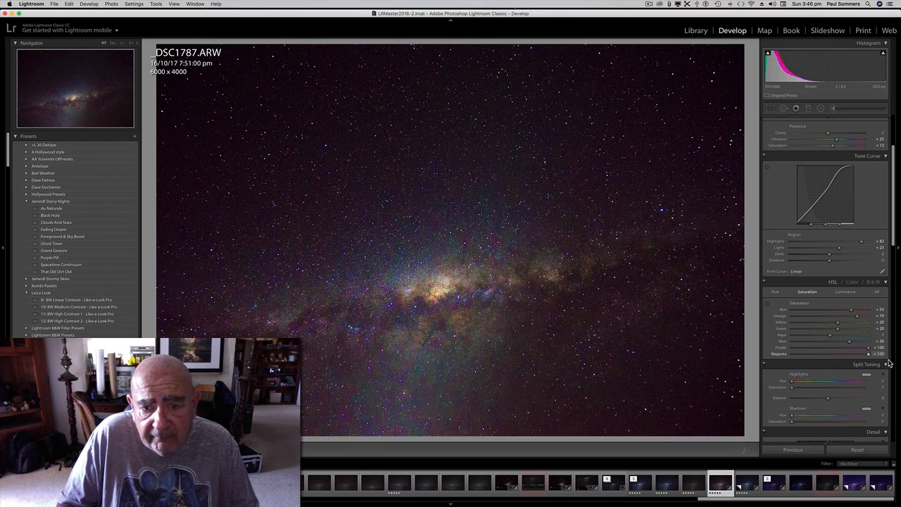
{"action": "double_click", "coordinate": [781, 353]}
{"action": "double_click", "coordinate": [783, 347]}
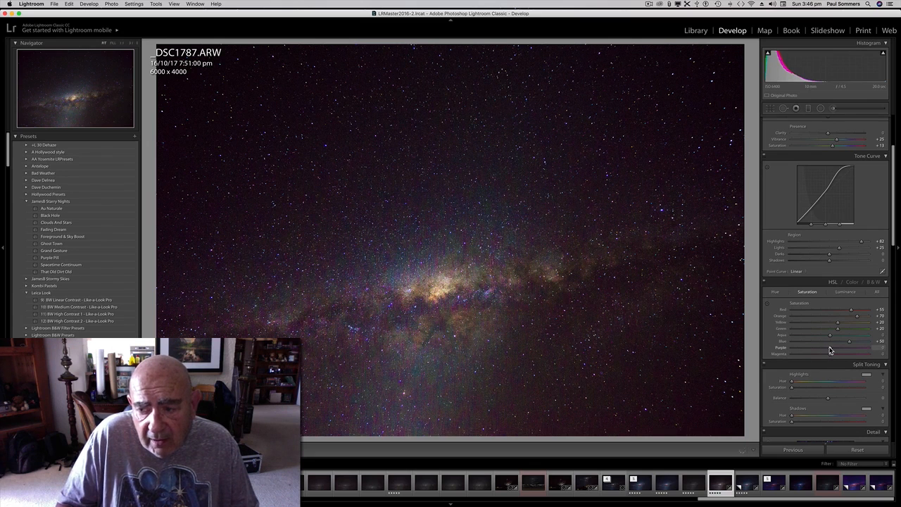
- Set the HSL saturation of both Purple and Magenta to +10
{"action": "left_click_drag", "start_coordinate": [830, 348], "coordinate": [834, 351]}
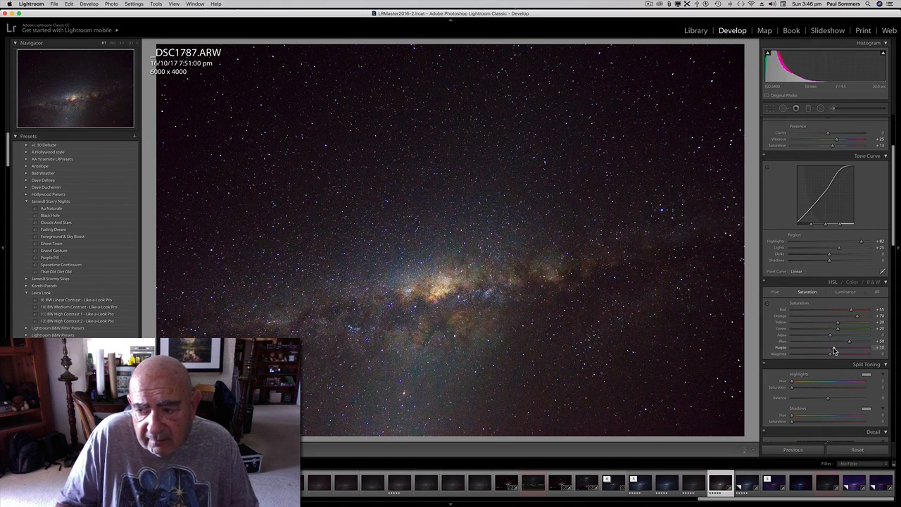
{"action": "left_click_drag", "start_coordinate": [831, 355], "coordinate": [836, 356]}
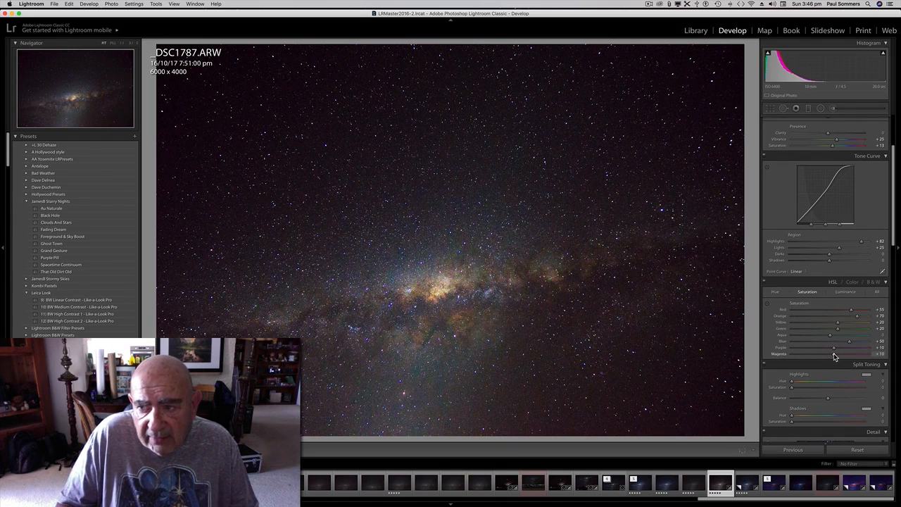
{"action": "scroll", "coordinate": [838, 316], "scroll_direction": "up", "scroll_amount": 5}
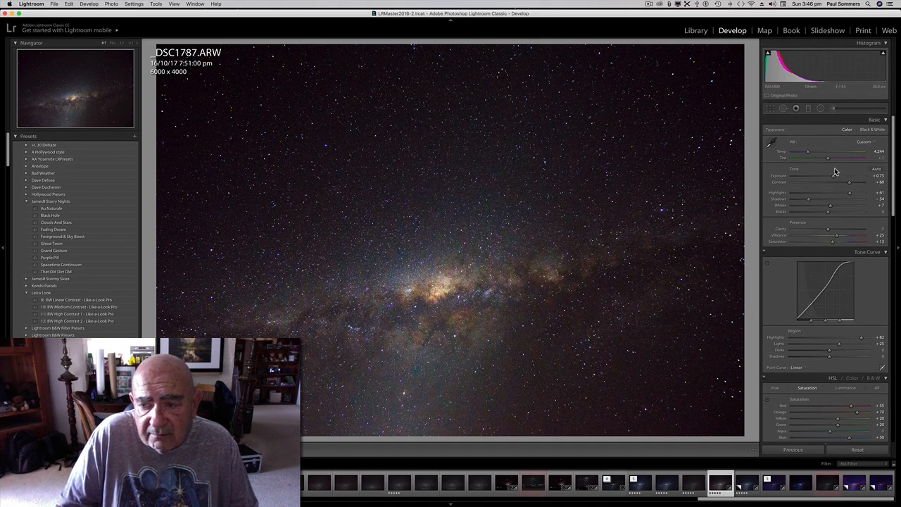
{"action": "scroll", "coordinate": [821, 211], "scroll_direction": "down", "scroll_amount": 6}
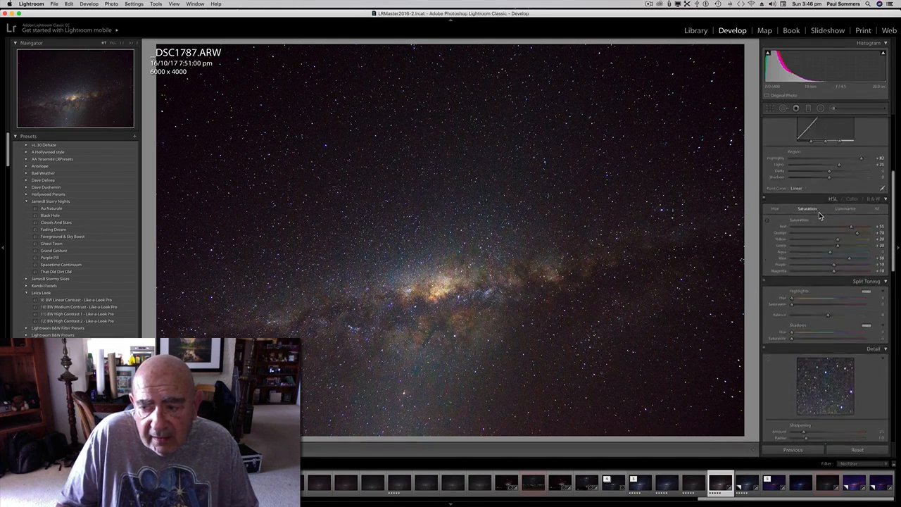
- Set the split toning highlights to a warm orange with Hue 14 and Saturation 35
{"action": "scroll", "coordinate": [819, 215], "scroll_direction": "down", "scroll_amount": 2}
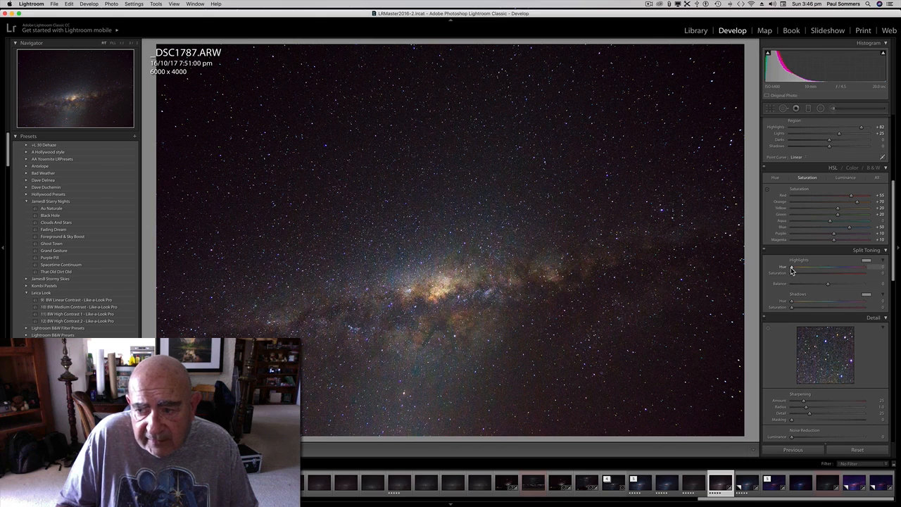
{"action": "left_click_drag", "start_coordinate": [791, 270], "coordinate": [796, 270]}
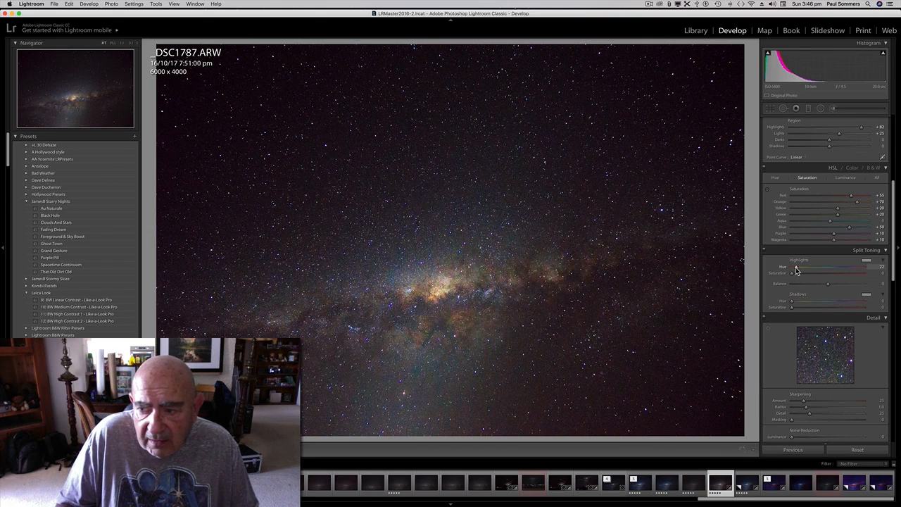
{"action": "left_click_drag", "start_coordinate": [796, 270], "coordinate": [797, 269]}
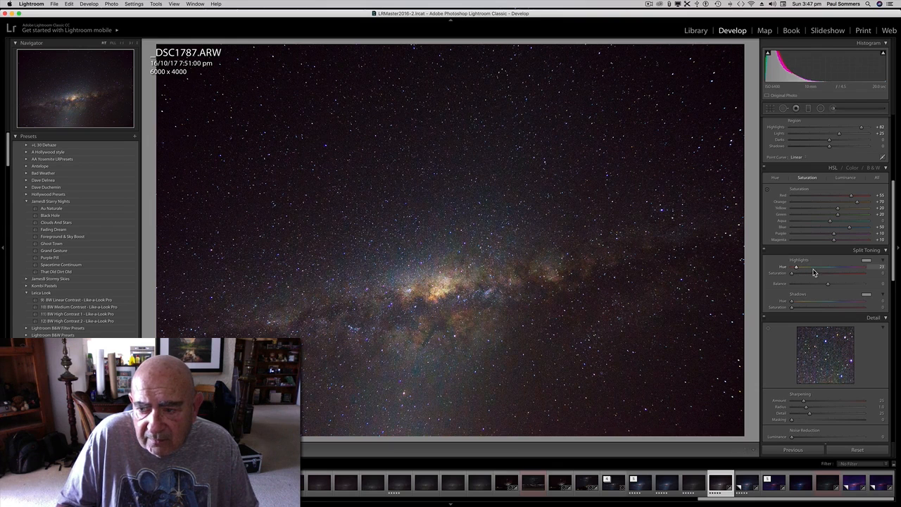
{"action": "left_click", "coordinate": [869, 262]}
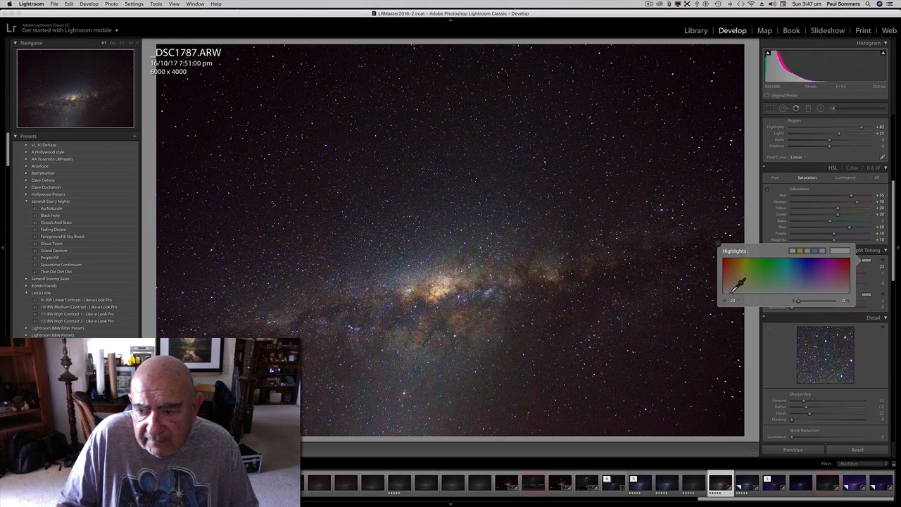
{"action": "left_click_drag", "start_coordinate": [733, 289], "coordinate": [732, 291]}
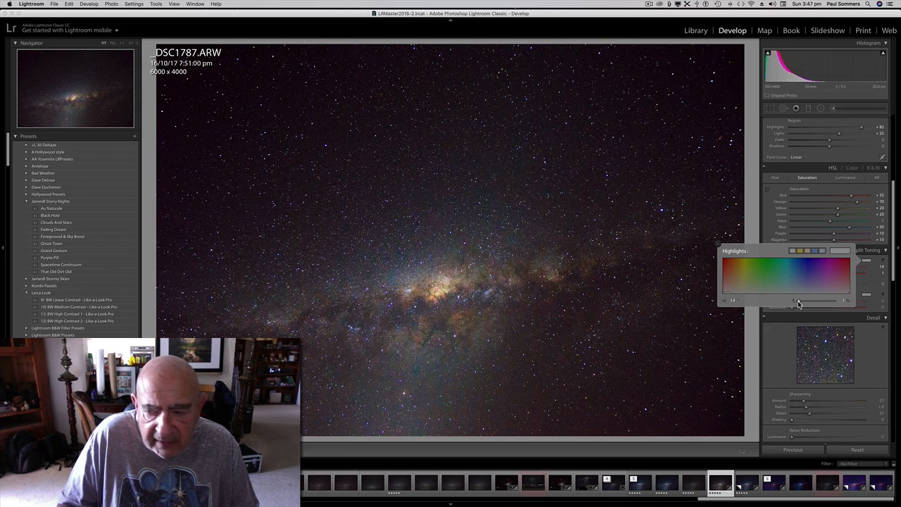
{"action": "left_click_drag", "start_coordinate": [798, 304], "coordinate": [810, 303]}
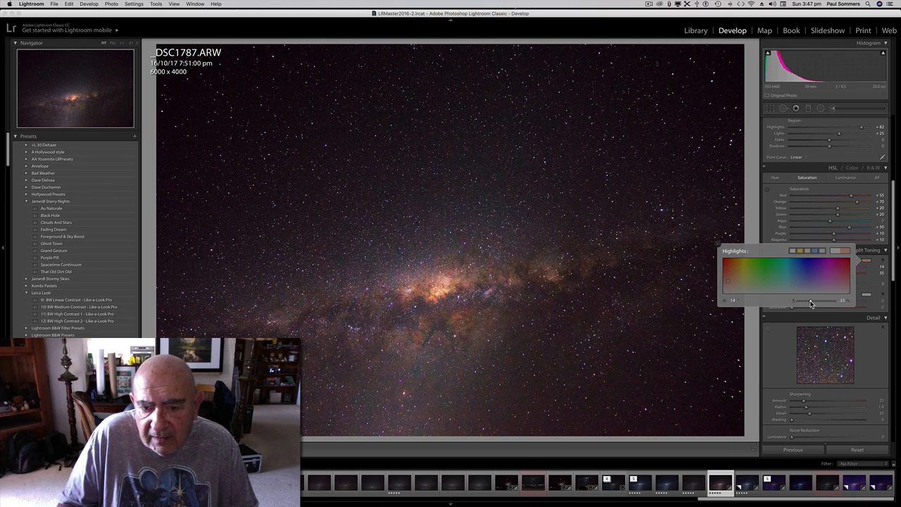
{"action": "left_click", "coordinate": [717, 244]}
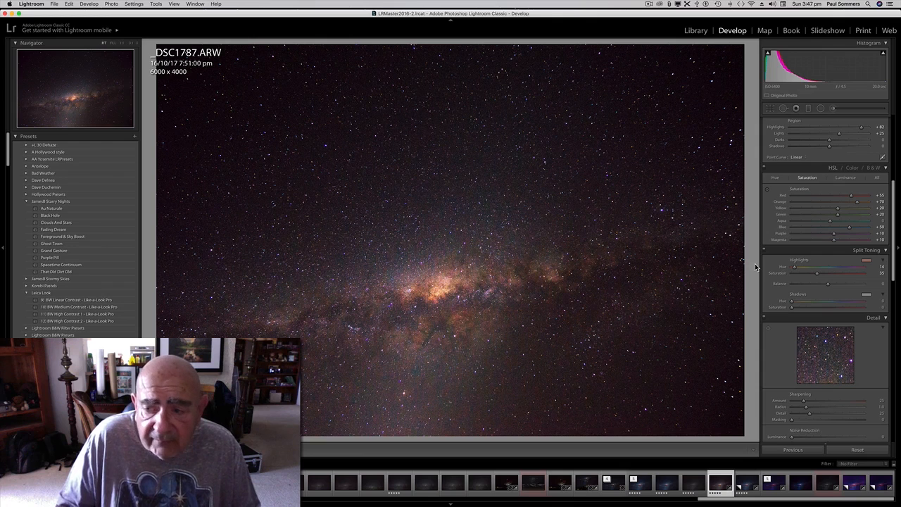
- Tint the split toning shadows blue with Hue 227 and Saturation 65
{"action": "left_click", "coordinate": [868, 295]}
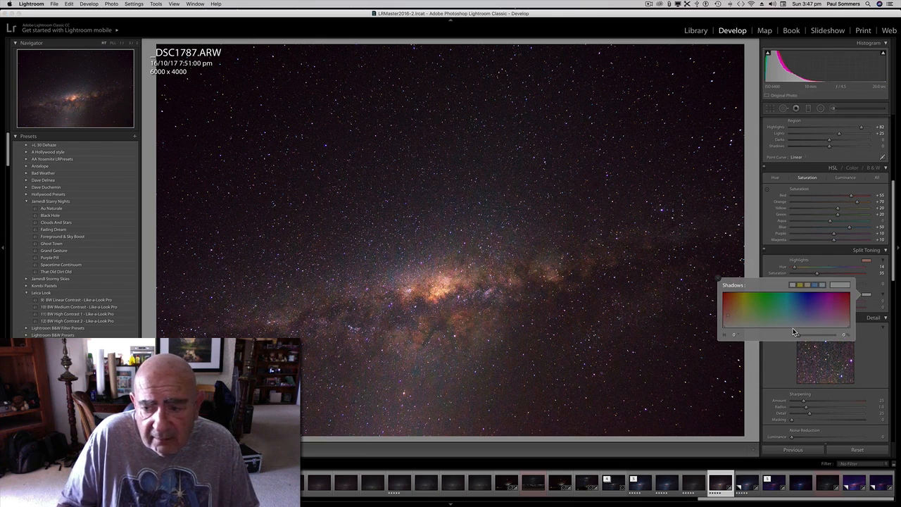
{"action": "left_click_drag", "start_coordinate": [799, 338], "coordinate": [825, 341]}
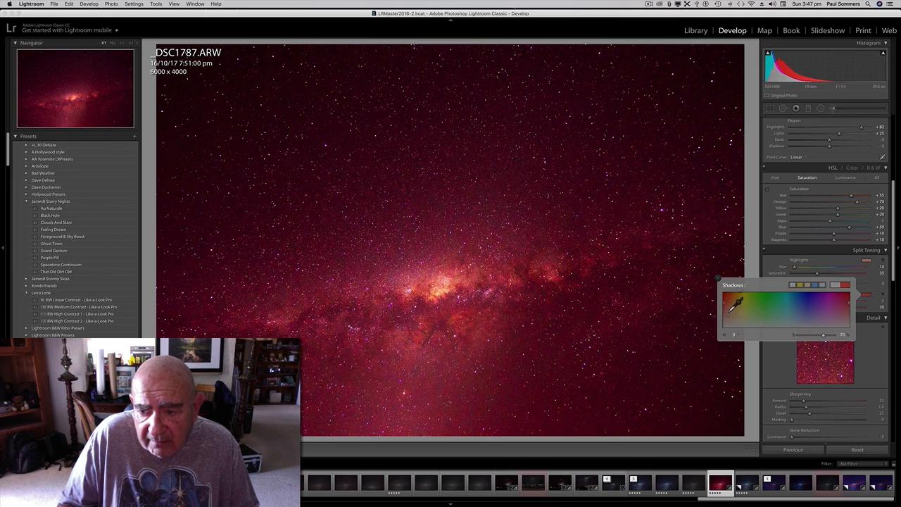
{"action": "left_click_drag", "start_coordinate": [727, 300], "coordinate": [804, 304]}
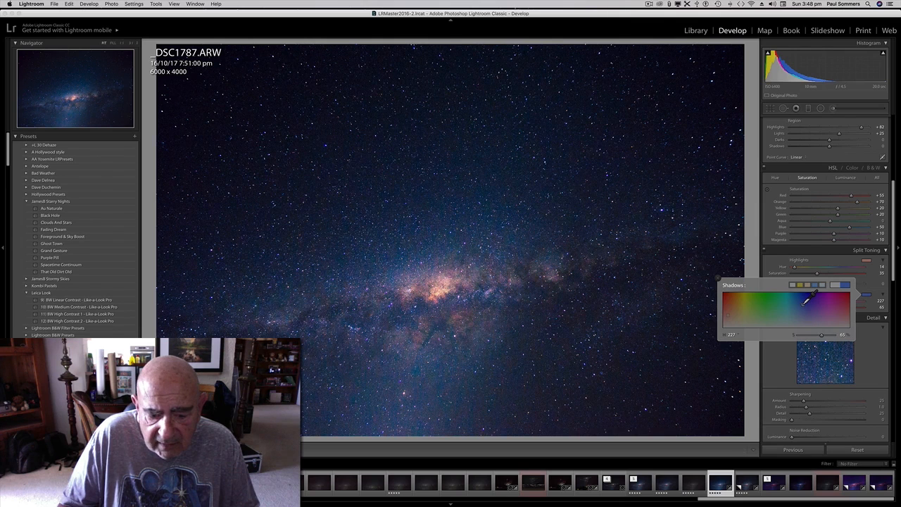
{"action": "left_click", "coordinate": [718, 279]}
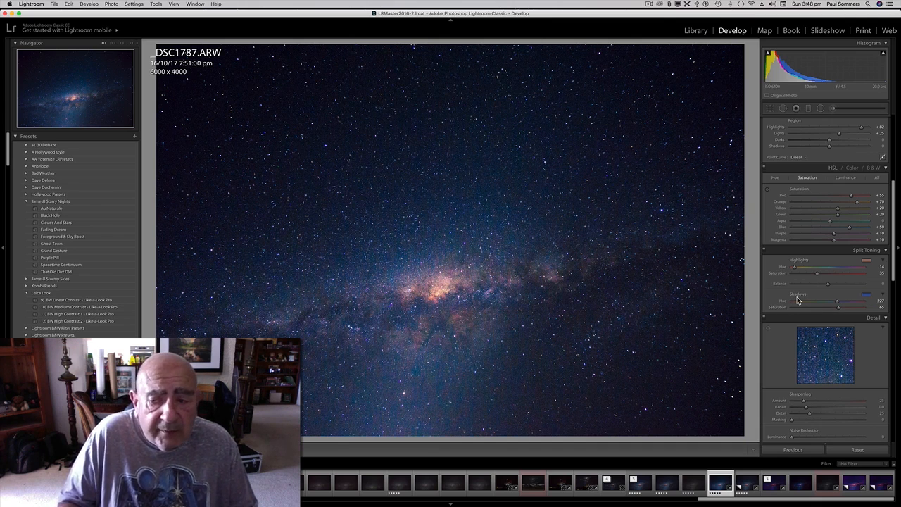
- Raise the sharpening Amount to 47 in the photo's detail settings
{"action": "scroll", "coordinate": [799, 303], "scroll_direction": "down", "scroll_amount": 3}
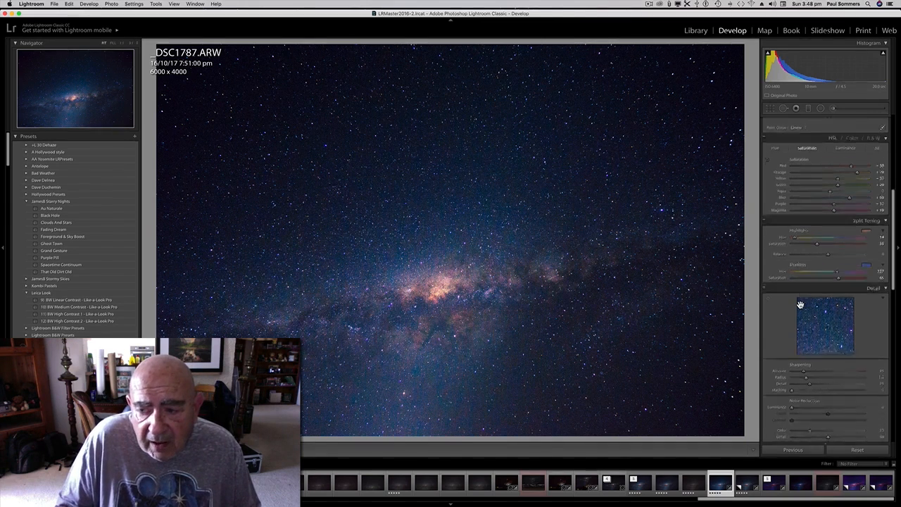
{"action": "scroll", "coordinate": [800, 302], "scroll_direction": "down", "scroll_amount": 3}
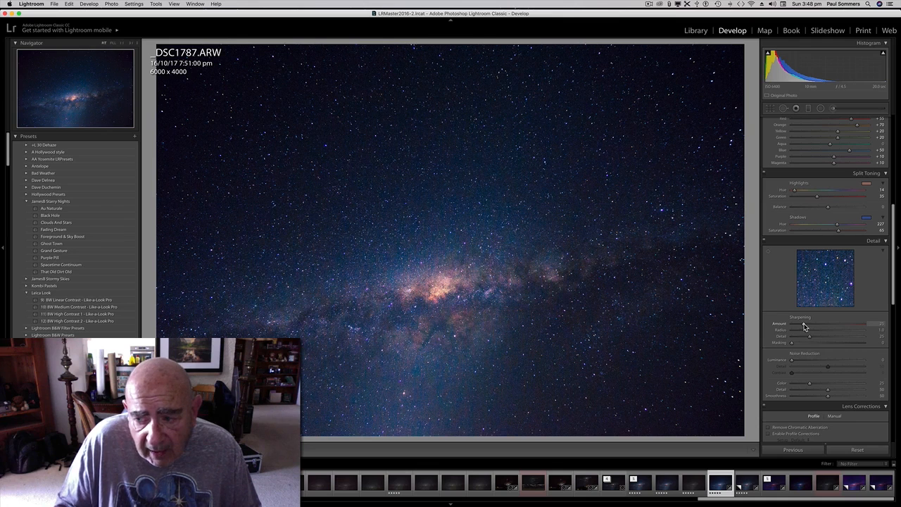
{"action": "mouse_move", "coordinate": [804, 326]}
{"action": "left_mouse_down"}
{"action": "mouse_move", "coordinate": [826, 328]}
{"action": "mouse_move", "coordinate": [815, 328]}
{"action": "left_mouse_up"}
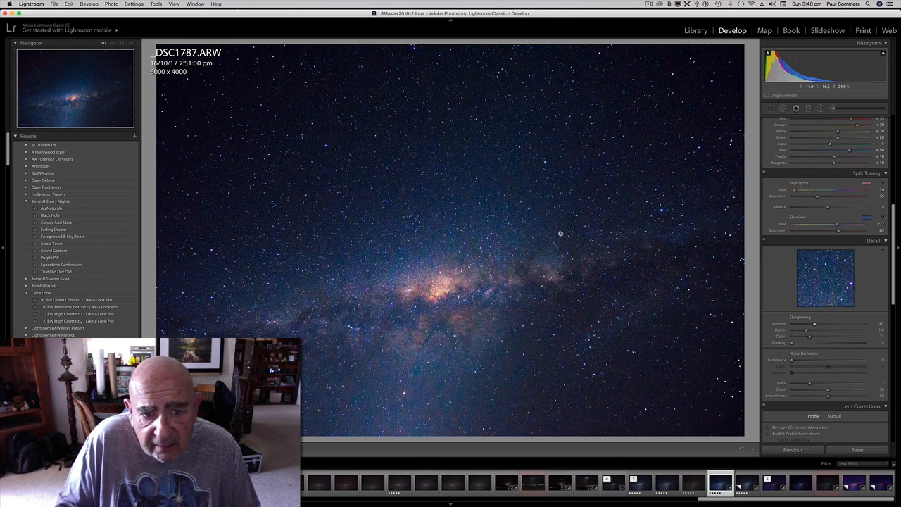
- Zoom into the photo and examine the stars and noise around the Milky Way core and the lower corner
{"action": "left_click", "coordinate": [526, 227]}
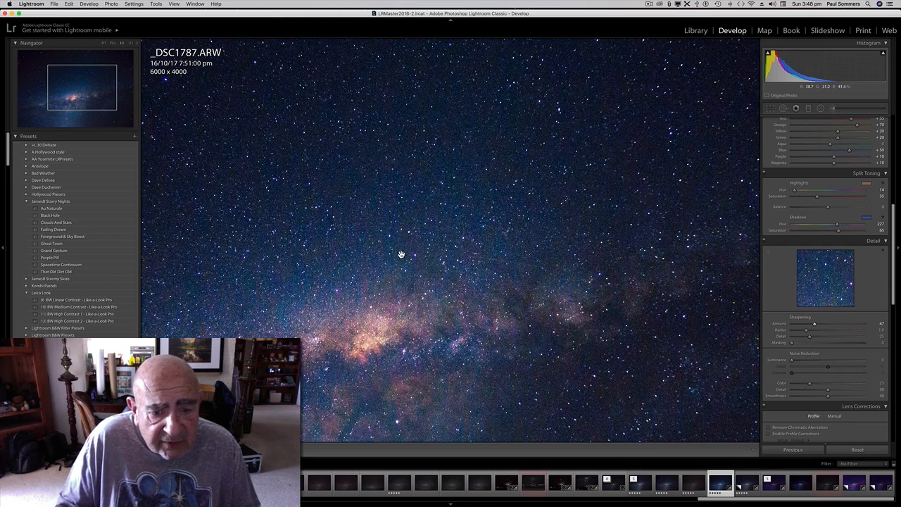
{"action": "left_click_drag", "start_coordinate": [402, 255], "coordinate": [404, 162]}
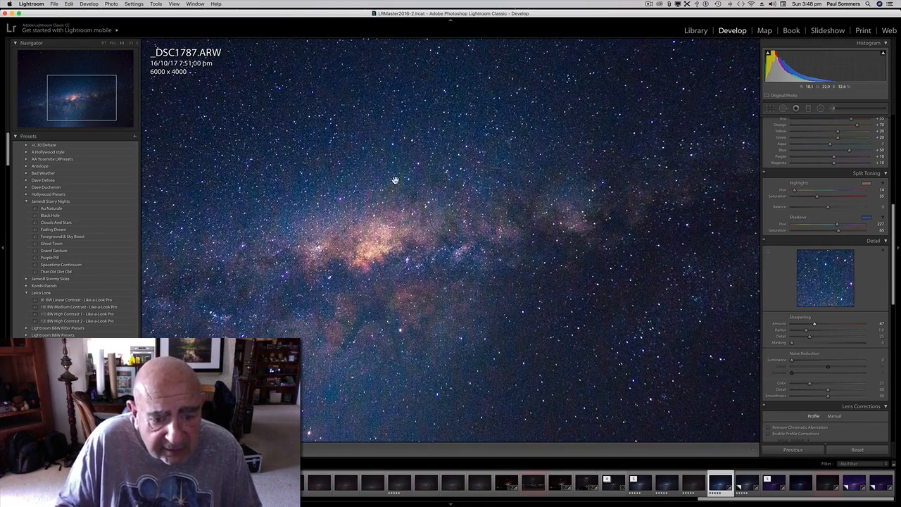
{"action": "left_click_drag", "start_coordinate": [394, 197], "coordinate": [409, 174]}
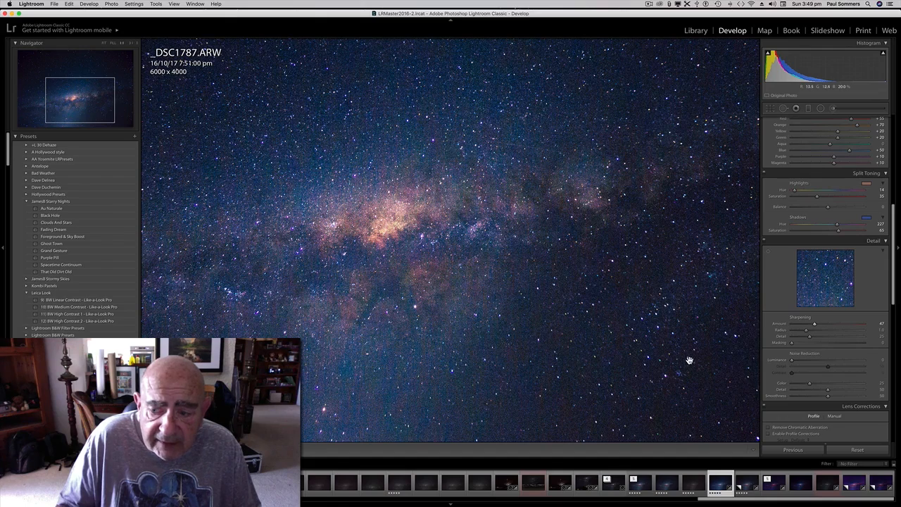
{"action": "scroll", "coordinate": [684, 362], "scroll_direction": "right", "scroll_amount": 5}
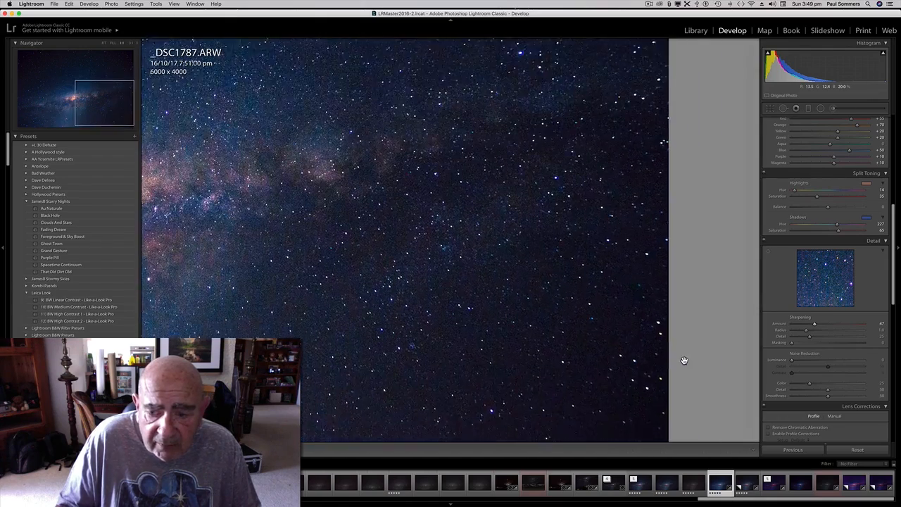
{"action": "scroll", "coordinate": [684, 360], "scroll_direction": "down", "scroll_amount": 5}
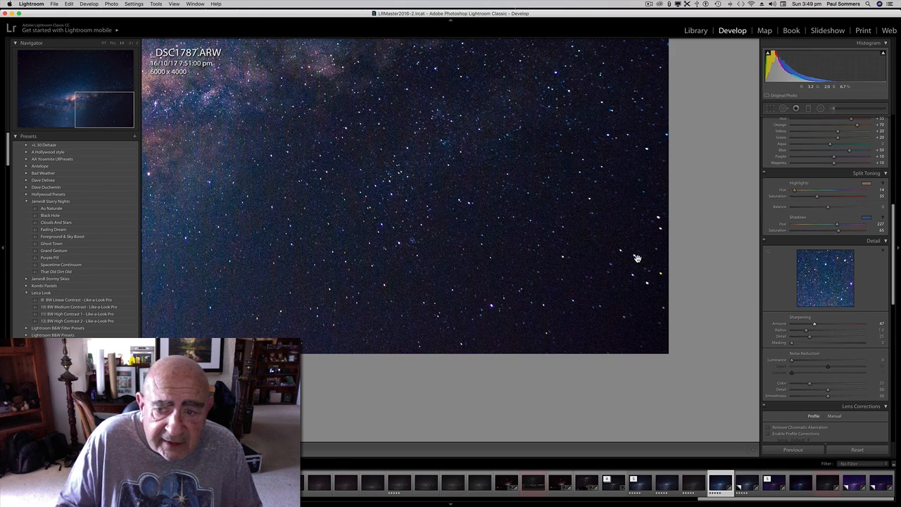
{"action": "left_click_drag", "start_coordinate": [420, 229], "coordinate": [512, 294]}
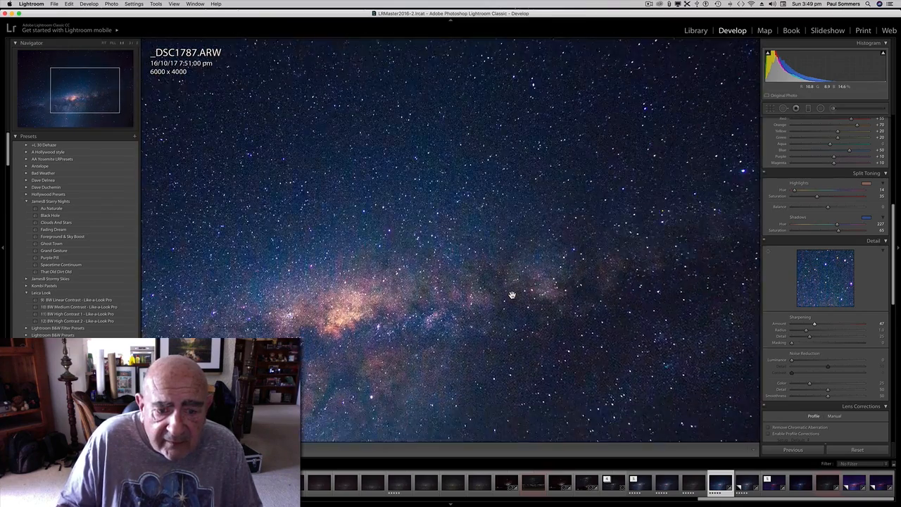
{"action": "scroll", "coordinate": [512, 295], "scroll_direction": "down", "scroll_amount": 5}
{"action": "scroll", "coordinate": [512, 295], "scroll_direction": "up", "scroll_amount": 2}
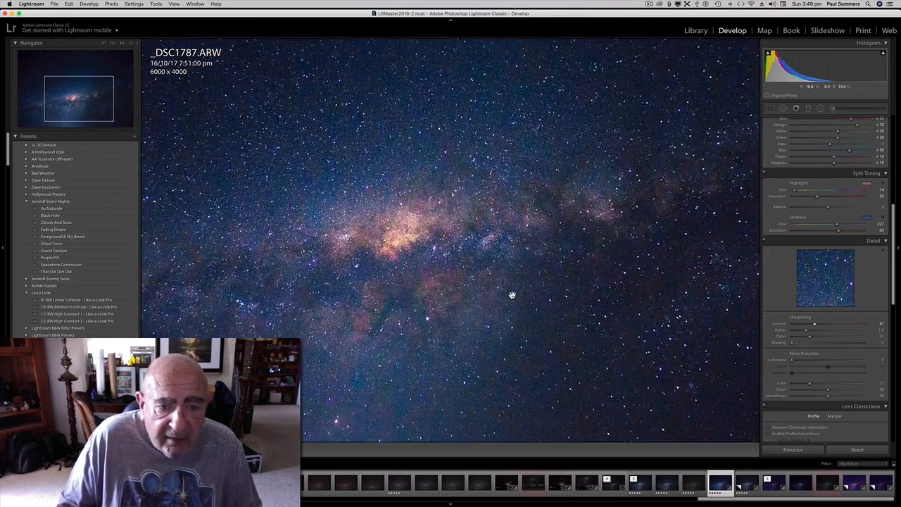
{"action": "scroll", "coordinate": [513, 295], "scroll_direction": "left", "scroll_amount": 3}
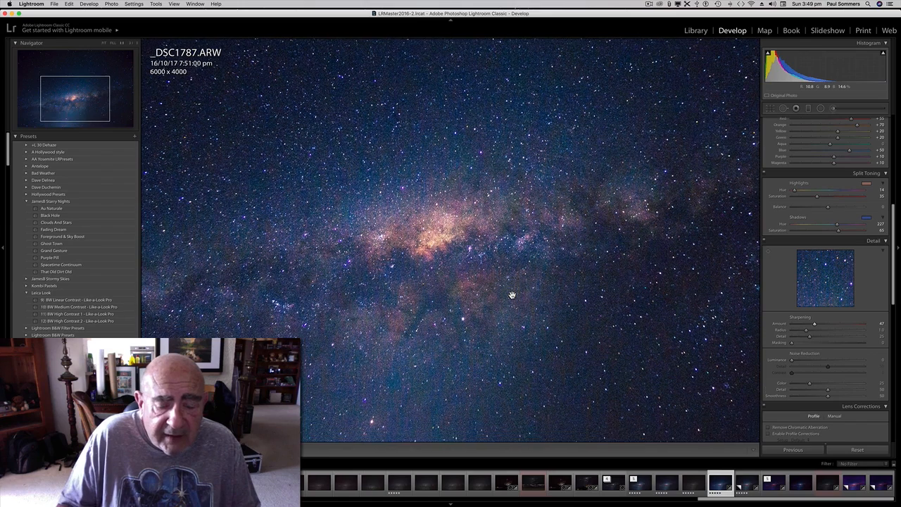
{"action": "scroll", "coordinate": [511, 295], "scroll_direction": "down", "scroll_amount": 3}
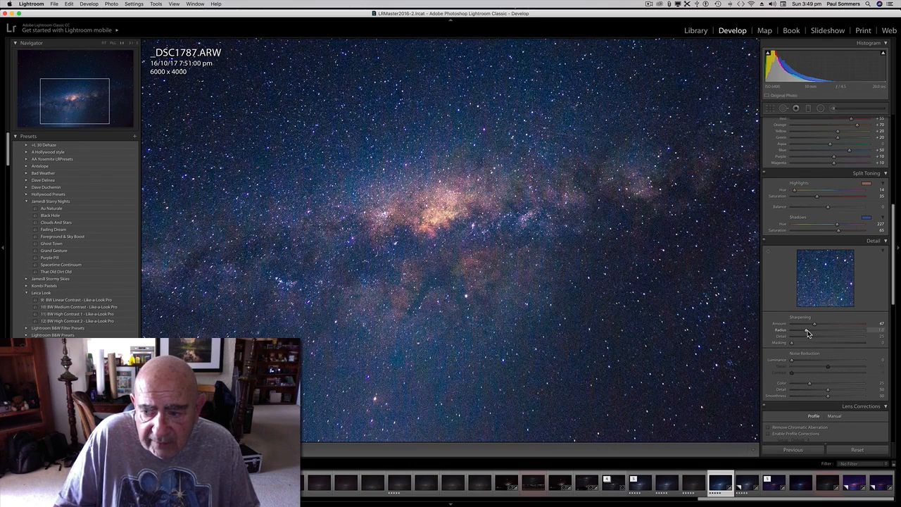
- Set the sharpening Radius to 1.3 and compare the extremes of sharpening Detail, leaving it at 100
{"action": "left_click_drag", "start_coordinate": [807, 333], "coordinate": [815, 332]}
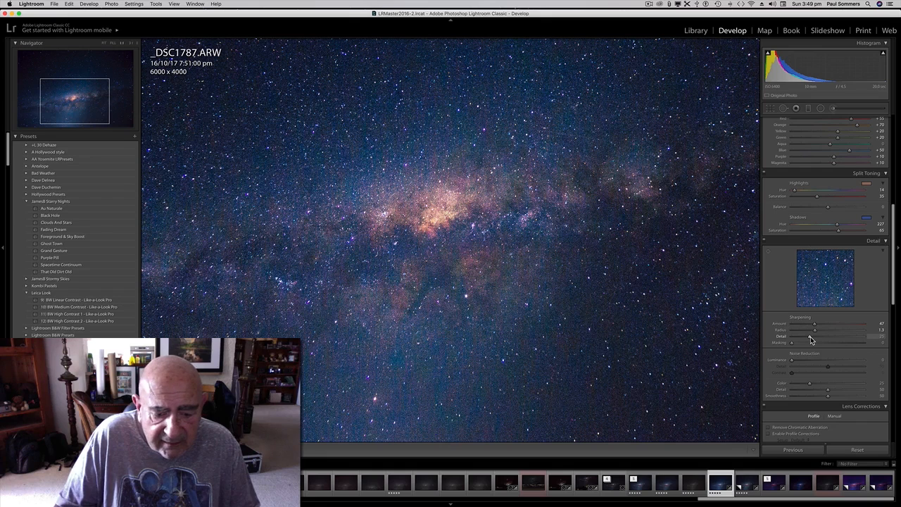
{"action": "left_click_drag", "start_coordinate": [810, 336], "coordinate": [880, 341]}
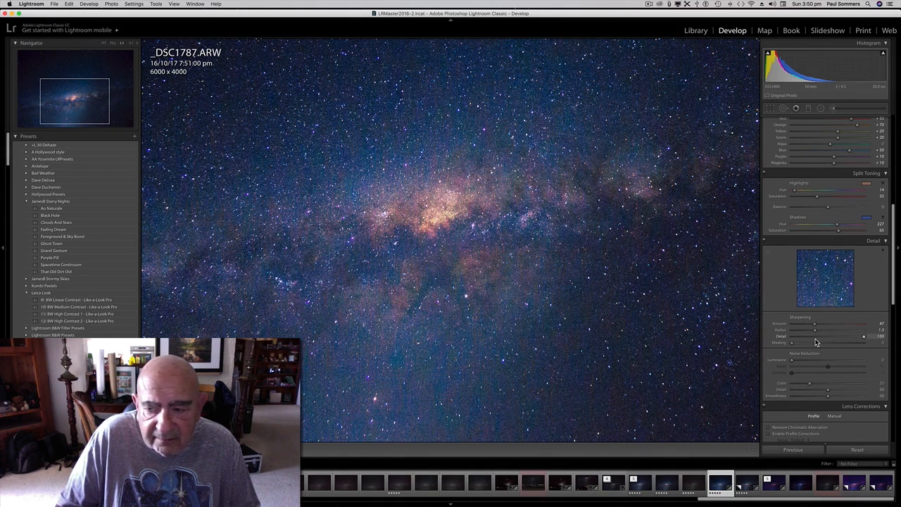
{"action": "left_click", "coordinate": [792, 340]}
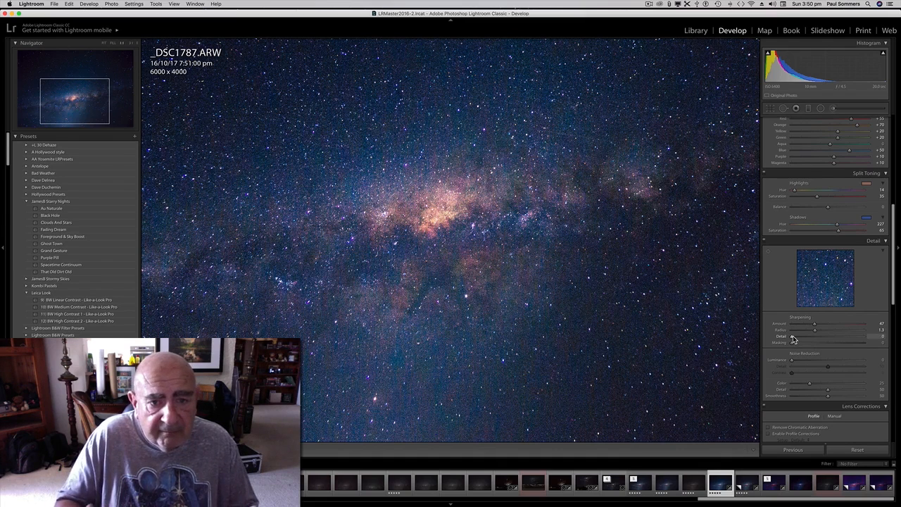
{"action": "left_click_drag", "start_coordinate": [792, 339], "coordinate": [863, 339]}
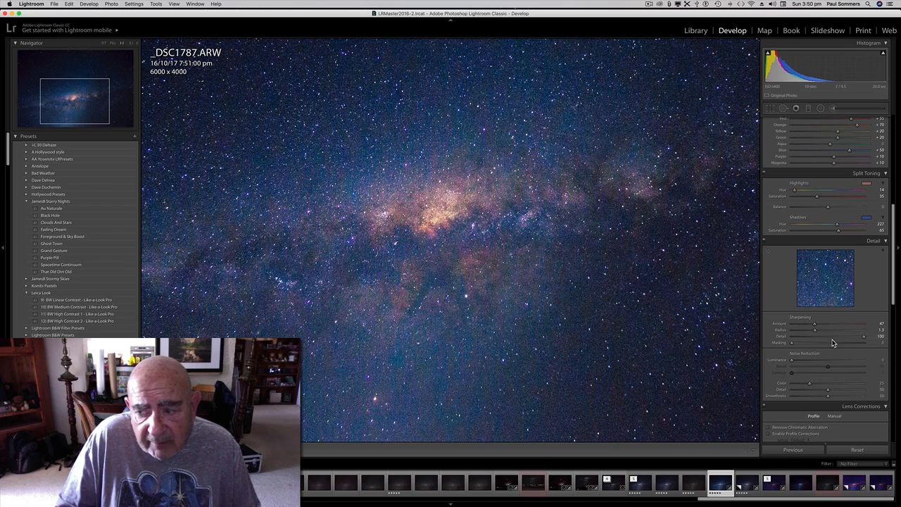
- Try full sharpening Masking, and reduce it to 71 so that mainly the stars are sharpened
{"action": "left_click", "coordinate": [791, 344], "text": "alt"}
{"action": "left_click_drag", "start_coordinate": [791, 344], "coordinate": [865, 346]}
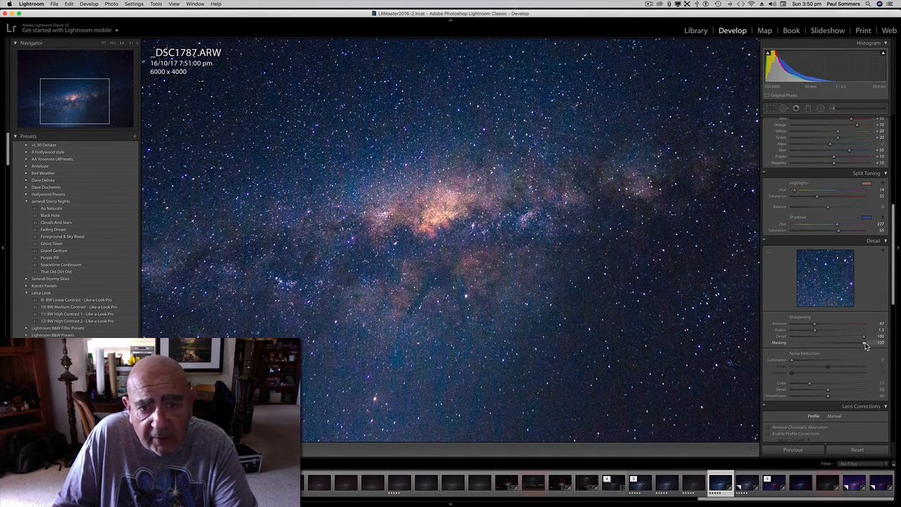
{"action": "key", "text": "alt"}
{"action": "left_click_drag", "start_coordinate": [866, 346], "coordinate": [844, 348]}
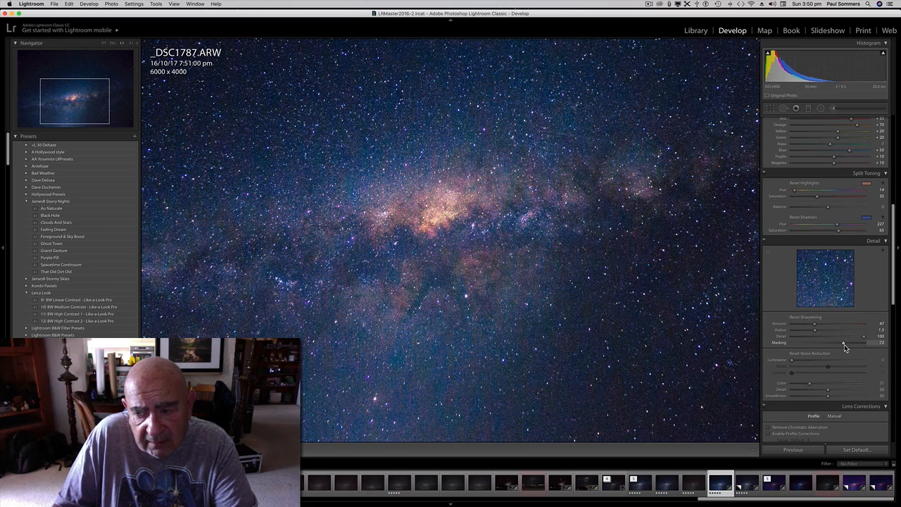
{"action": "left_click_drag", "start_coordinate": [843, 343], "coordinate": [844, 345]}
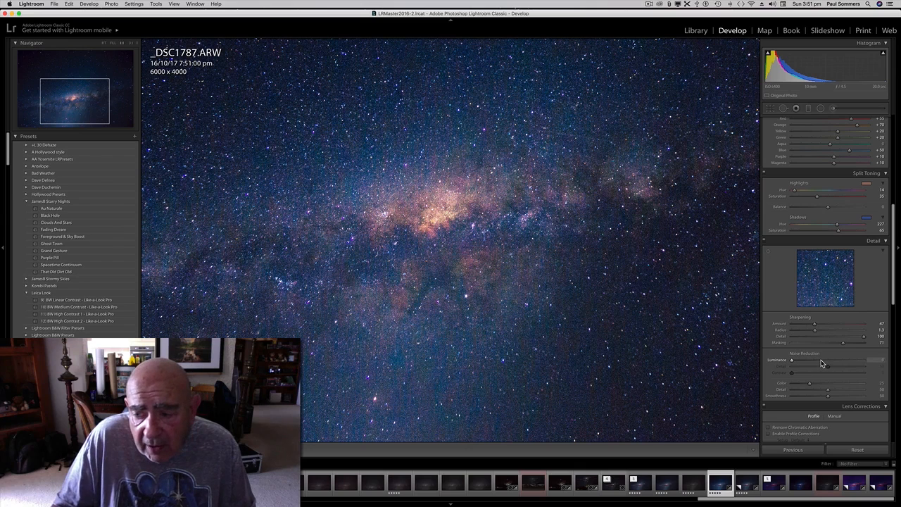
- Set the Luminance noise reduction to 50, comparing the sky with and without it
{"action": "left_click", "coordinate": [821, 361]}
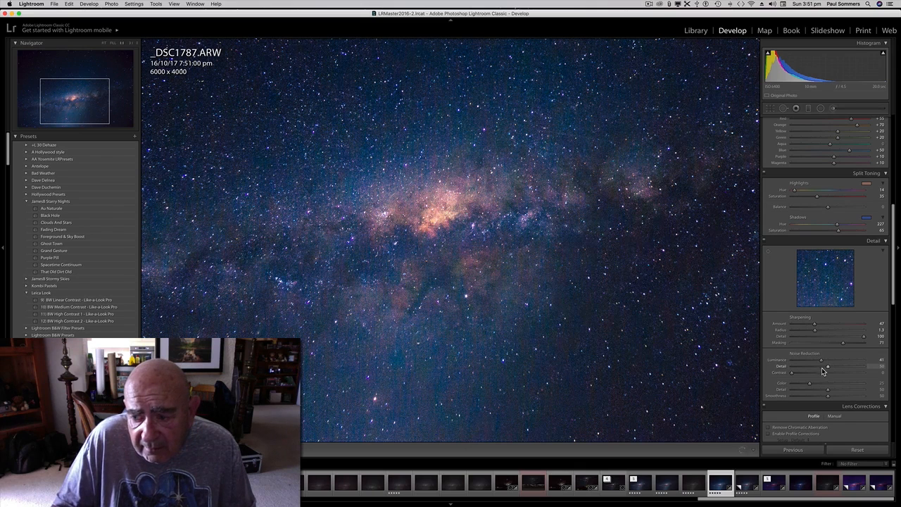
{"action": "left_click_drag", "start_coordinate": [822, 361], "coordinate": [829, 362]}
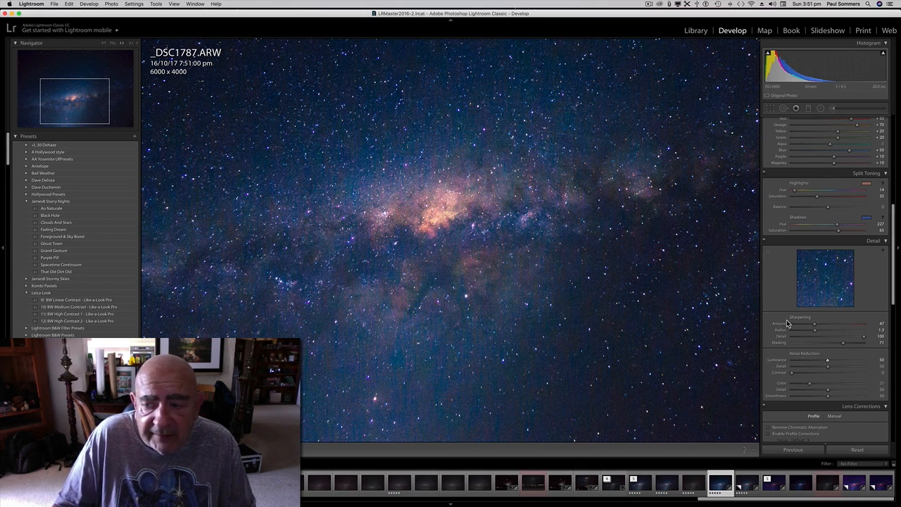
{"action": "left_click_drag", "start_coordinate": [826, 361], "coordinate": [776, 361]}
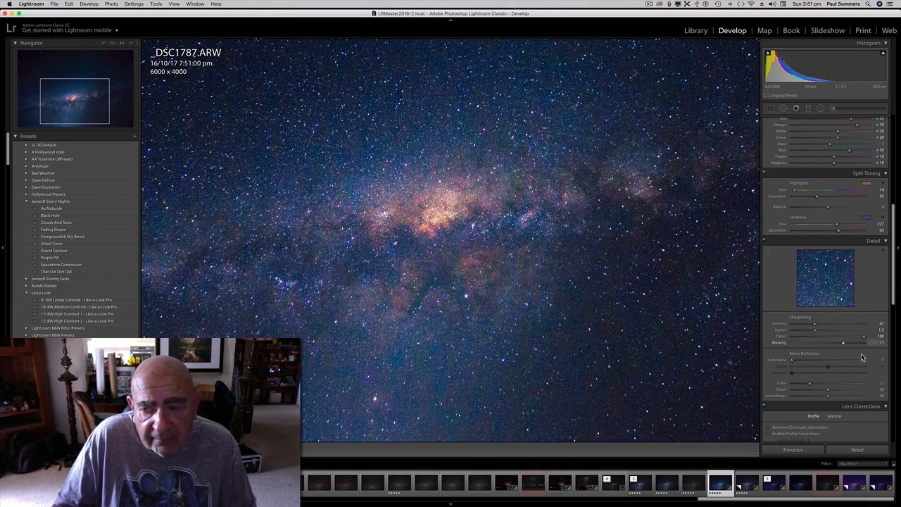
{"action": "left_click", "coordinate": [828, 361]}
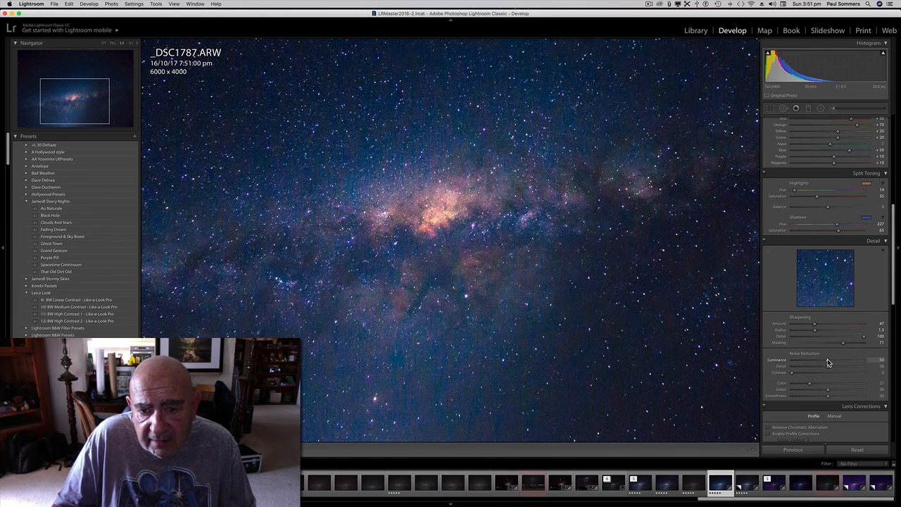
{"action": "left_click", "coordinate": [441, 216]}
{"action": "left_click", "coordinate": [441, 216]}
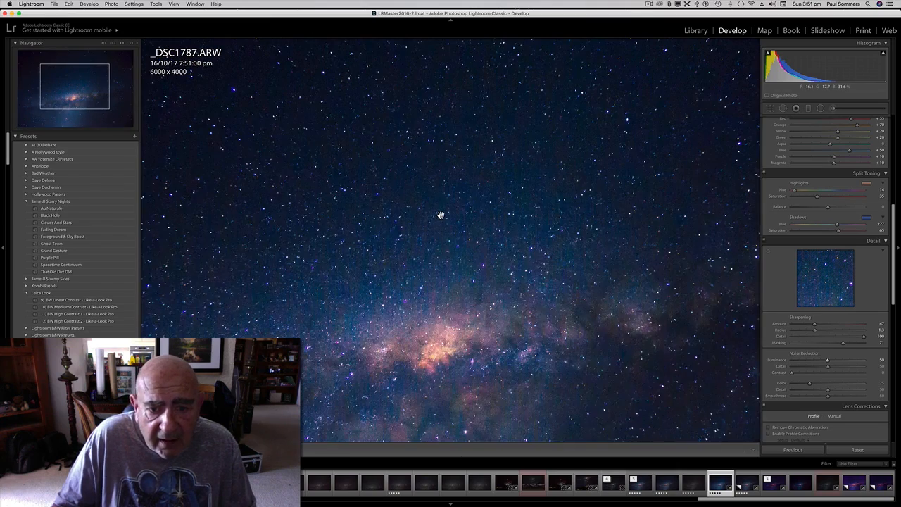
- Set the Color noise reduction to 50 while checking the area around the Milky Way core
{"action": "scroll", "coordinate": [436, 258], "scroll_direction": "down", "scroll_amount": 2}
{"action": "scroll", "coordinate": [440, 260], "scroll_direction": "down", "scroll_amount": 2}
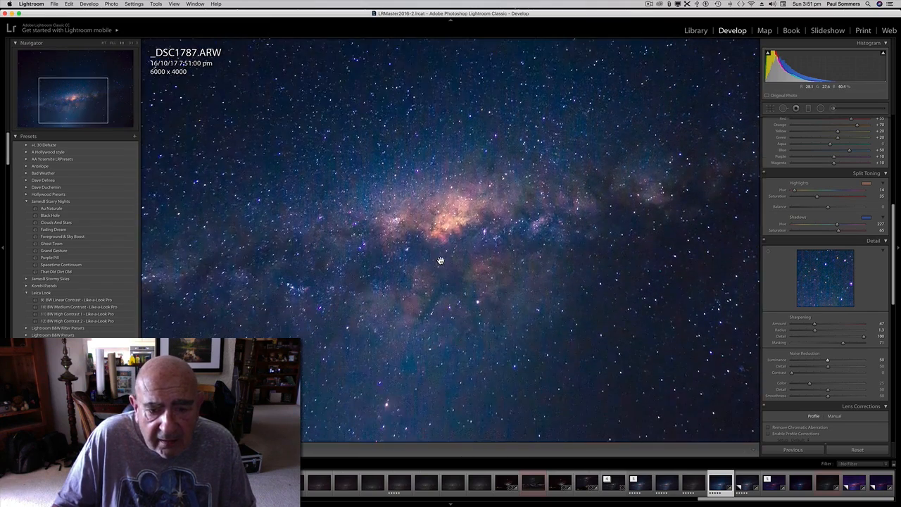
{"action": "scroll", "coordinate": [448, 251], "scroll_direction": "down", "scroll_amount": 2}
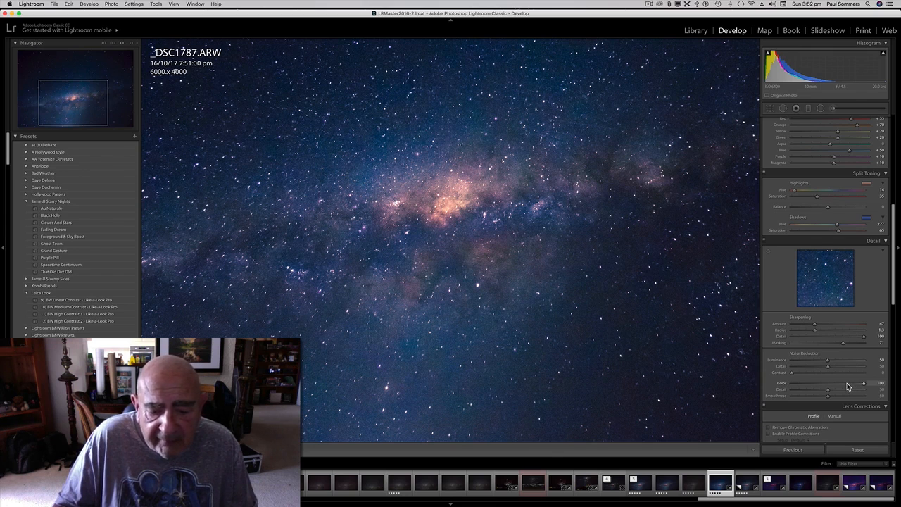
{"action": "left_click_drag", "start_coordinate": [840, 386], "coordinate": [827, 386]}
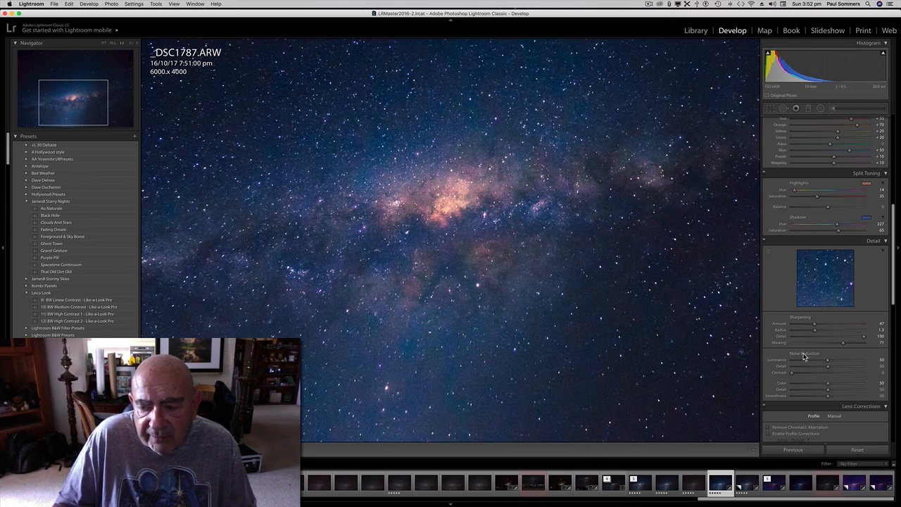
- Try the lens profile corrections on the photo and turn them off again
{"action": "scroll", "coordinate": [804, 357], "scroll_direction": "down", "scroll_amount": 6}
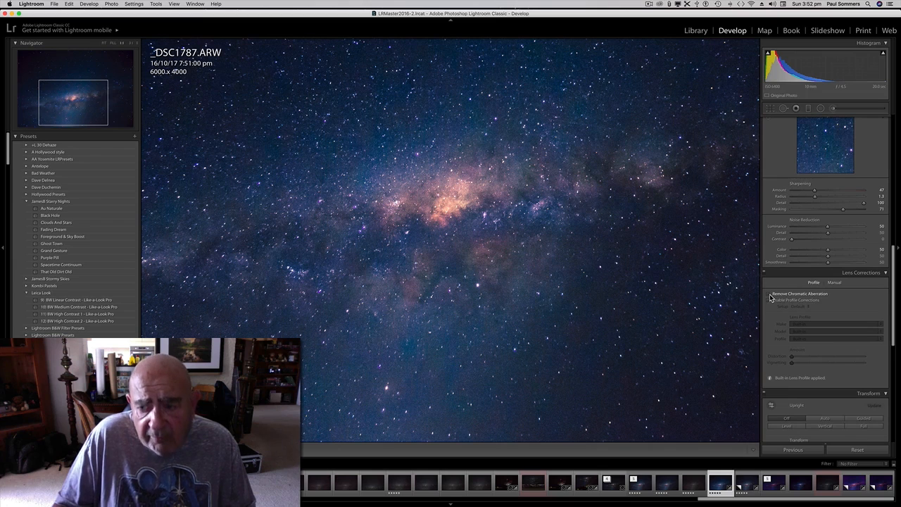
{"action": "left_click", "coordinate": [769, 294]}
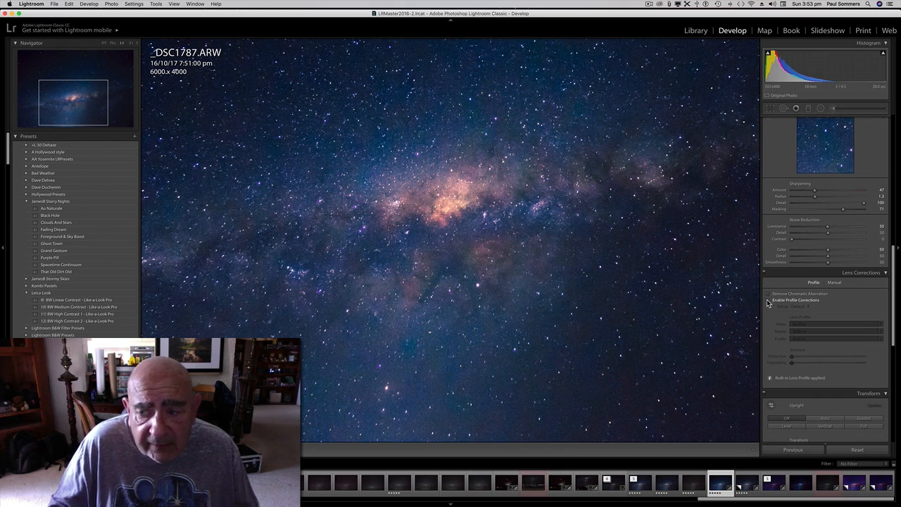
{"action": "left_click", "coordinate": [769, 300]}
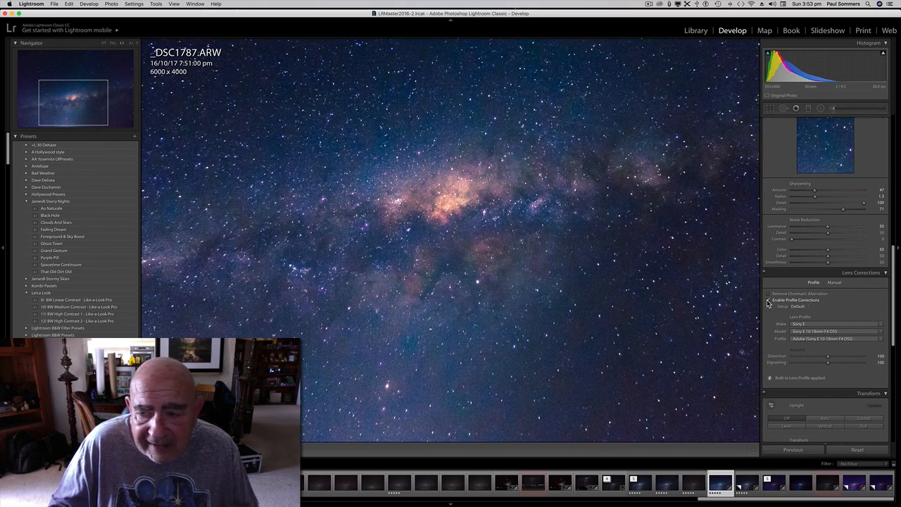
{"action": "left_click", "coordinate": [769, 301]}
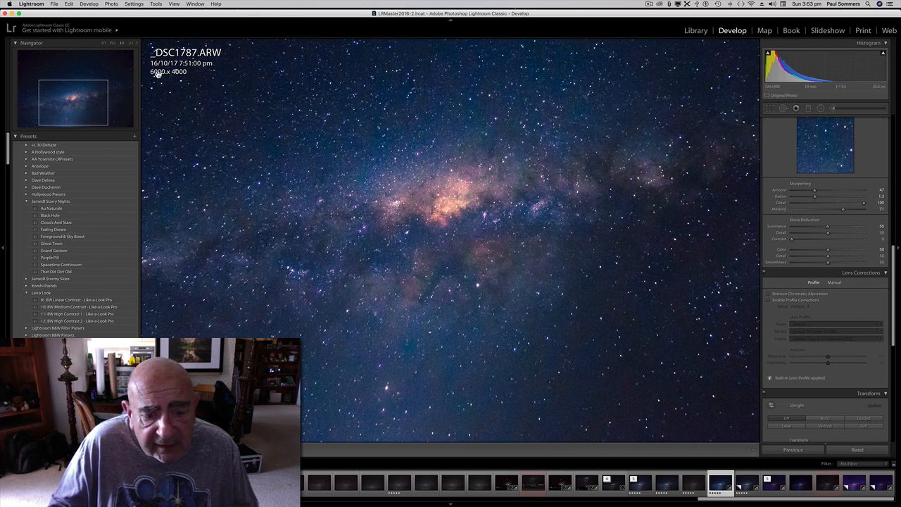
- Fit the whole photo in view and set the manual lens correction Vignetting Amount to +34
{"action": "left_click", "coordinate": [300, 80]}
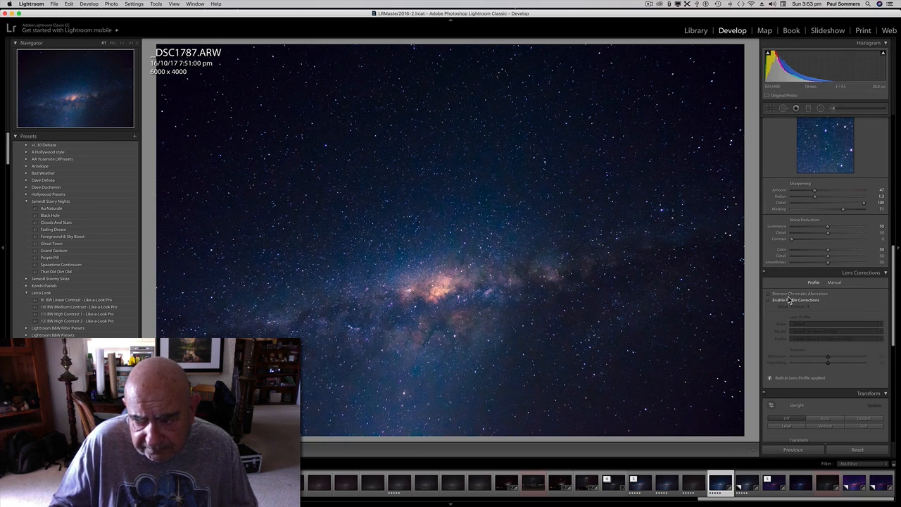
{"action": "left_click", "coordinate": [834, 282]}
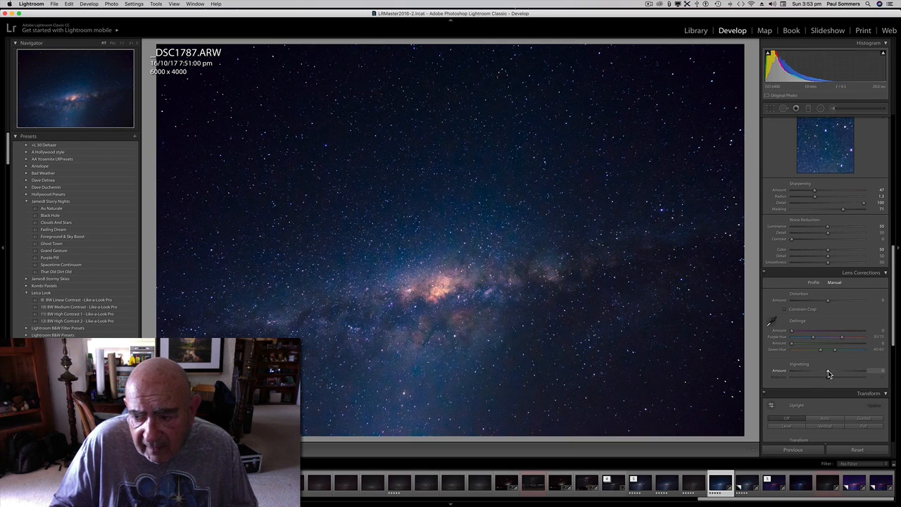
{"action": "mouse_move", "coordinate": [828, 373]}
{"action": "left_mouse_down"}
{"action": "mouse_move", "coordinate": [859, 373]}
{"action": "mouse_move", "coordinate": [841, 375]}
{"action": "left_mouse_up"}
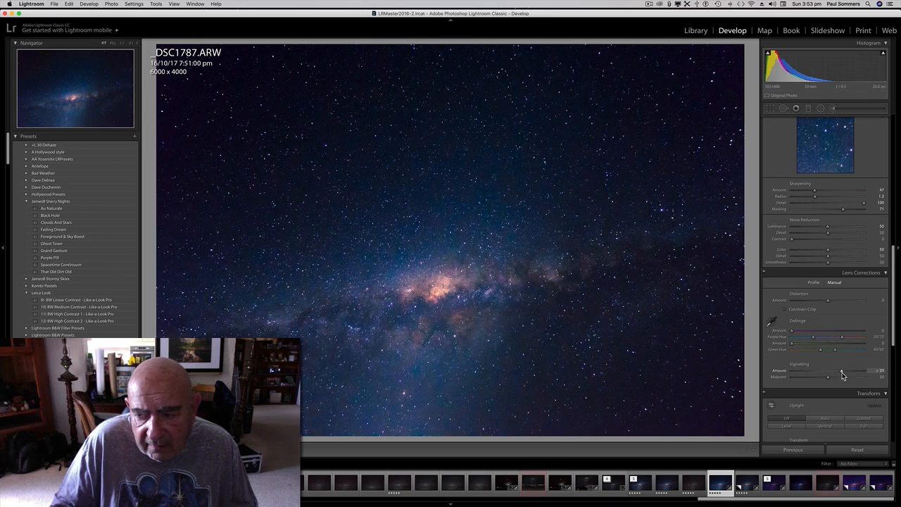
{"action": "left_click_drag", "start_coordinate": [843, 375], "coordinate": [840, 374]}
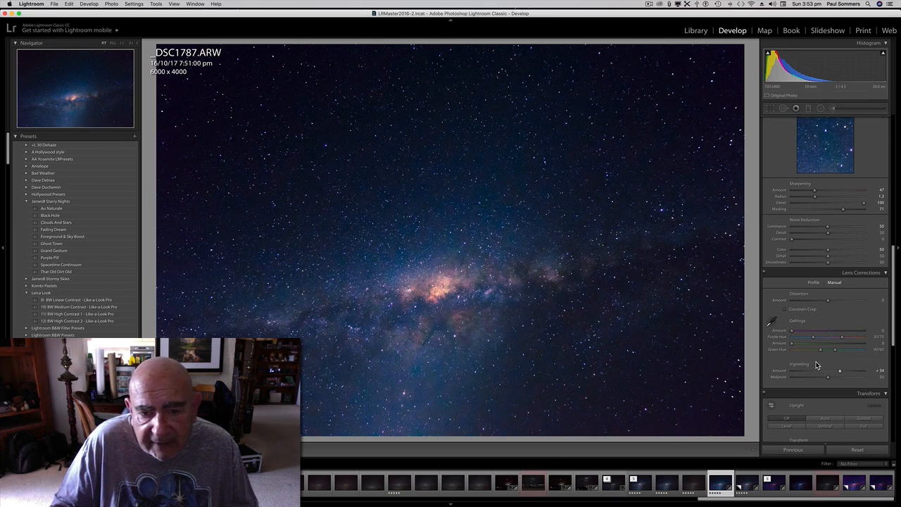
- Set the Dehaze Amount to +25
{"action": "scroll", "coordinate": [810, 360], "scroll_direction": "down", "scroll_amount": 3}
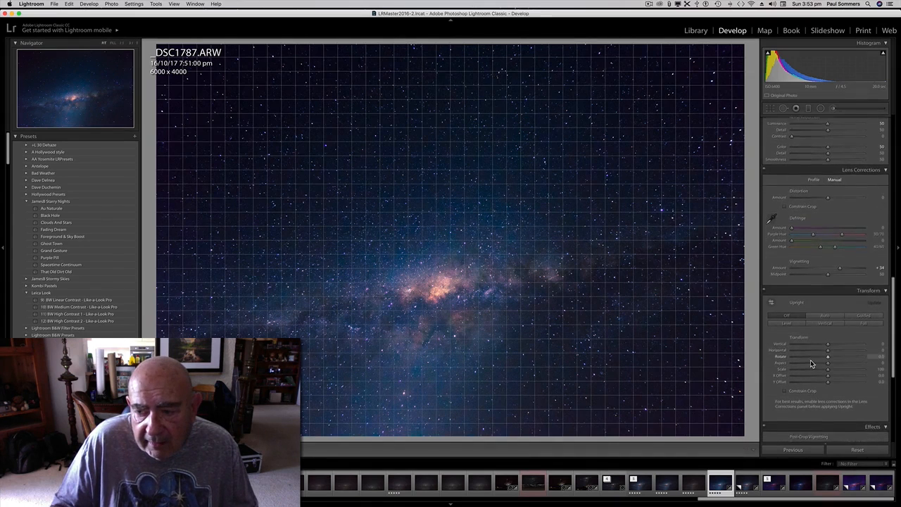
{"action": "scroll", "coordinate": [810, 360], "scroll_direction": "down", "scroll_amount": 1}
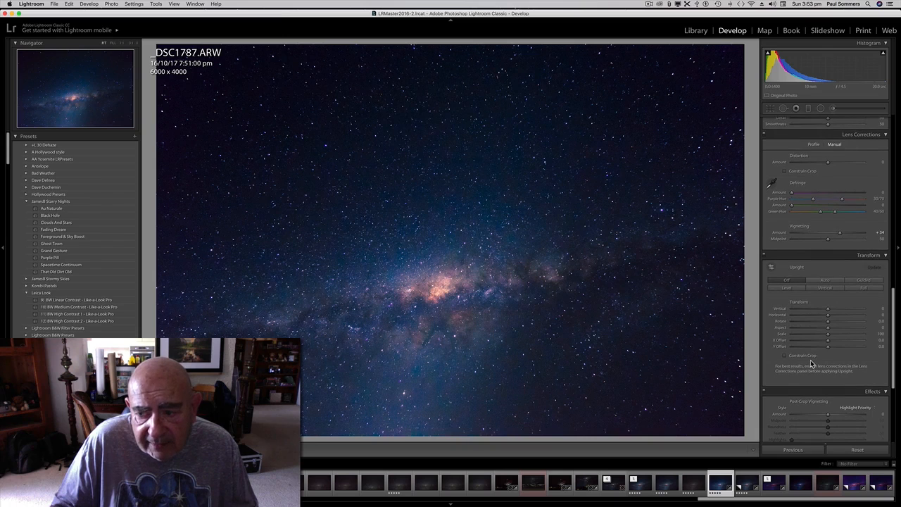
{"action": "scroll", "coordinate": [810, 361], "scroll_direction": "down", "scroll_amount": 4}
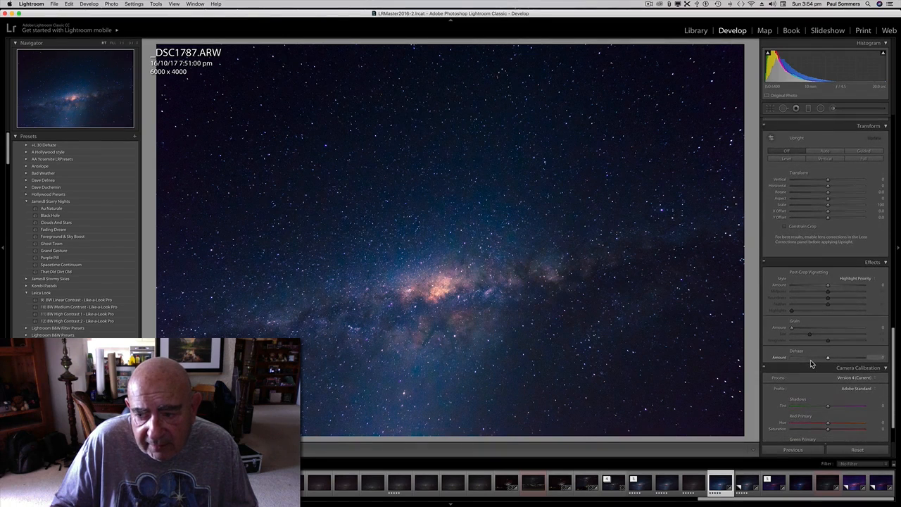
{"action": "scroll", "coordinate": [809, 363], "scroll_direction": "down", "scroll_amount": 1}
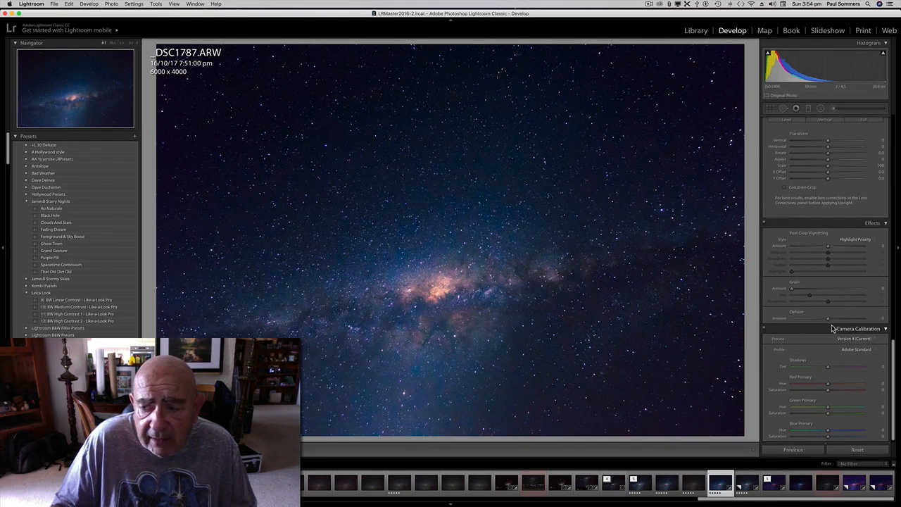
{"action": "left_click_drag", "start_coordinate": [830, 318], "coordinate": [838, 321]}
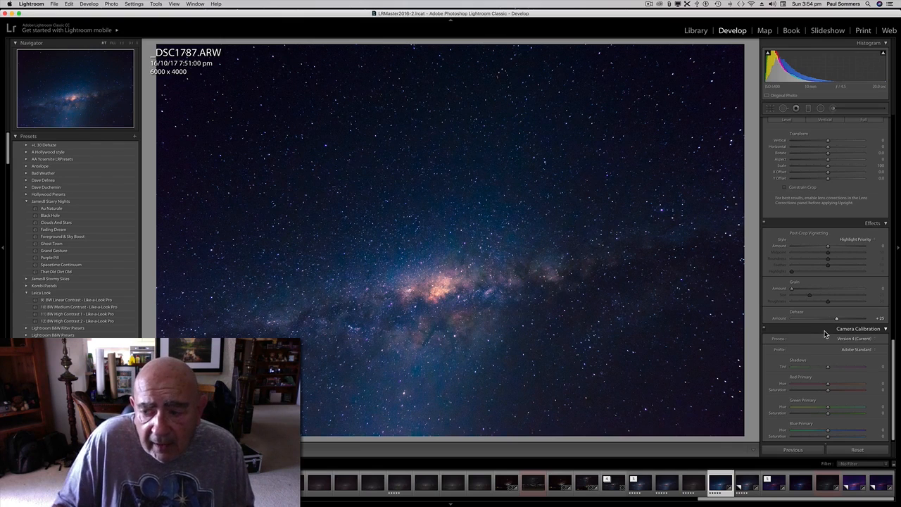
- Try the Camera Light, Camera Neutral, Camera Vivid and Camera Landscape calibration profiles on the photo in turn
{"action": "scroll", "coordinate": [840, 358], "scroll_direction": "down", "scroll_amount": 2}
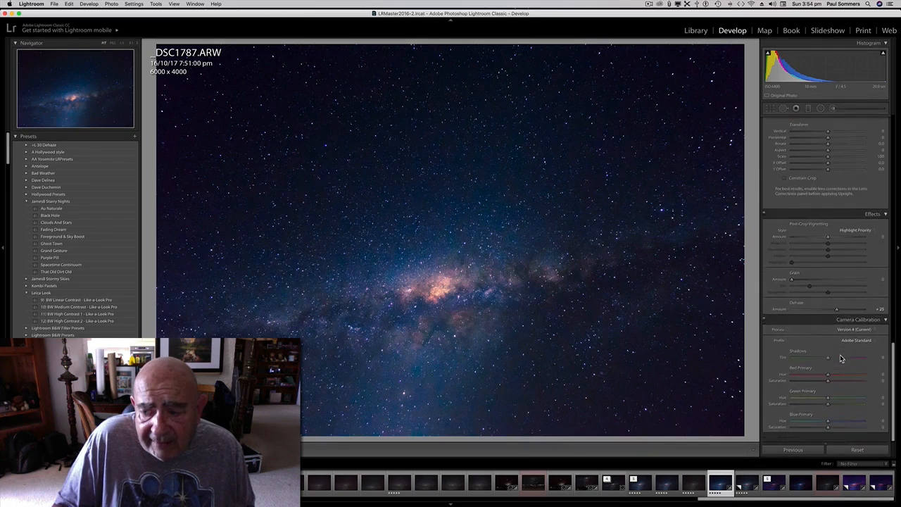
{"action": "left_click", "coordinate": [850, 347]}
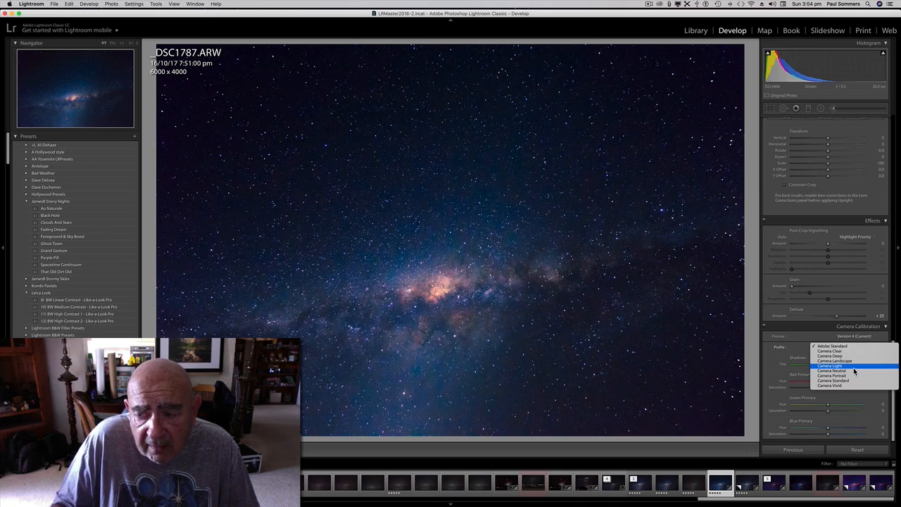
{"action": "left_click", "coordinate": [854, 369]}
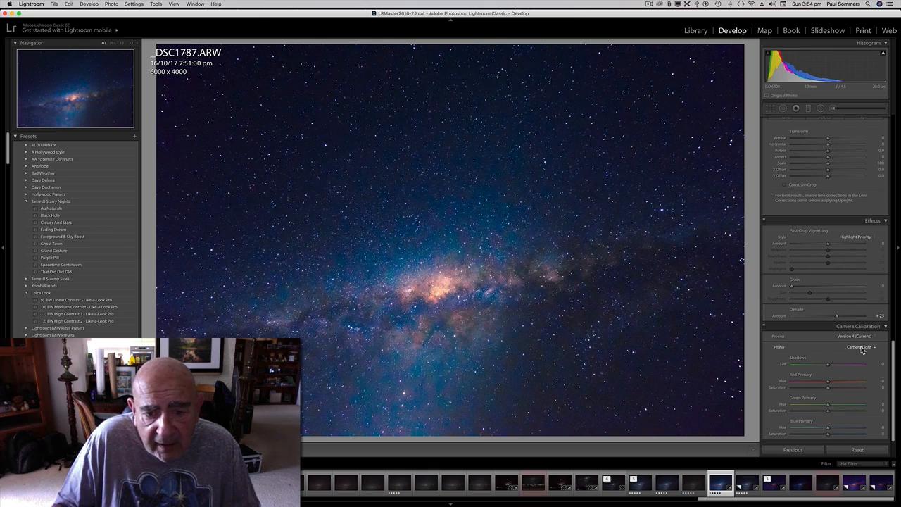
{"action": "left_click", "coordinate": [861, 350]}
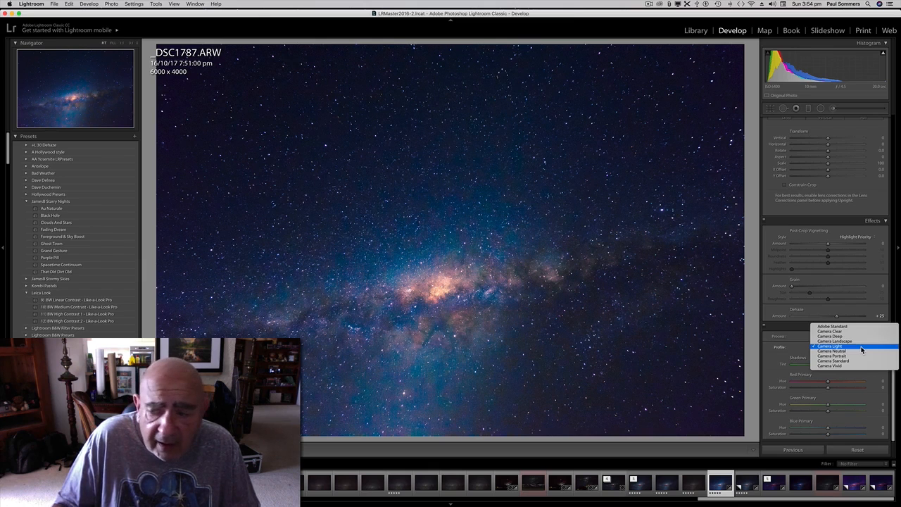
{"action": "left_click", "coordinate": [859, 352]}
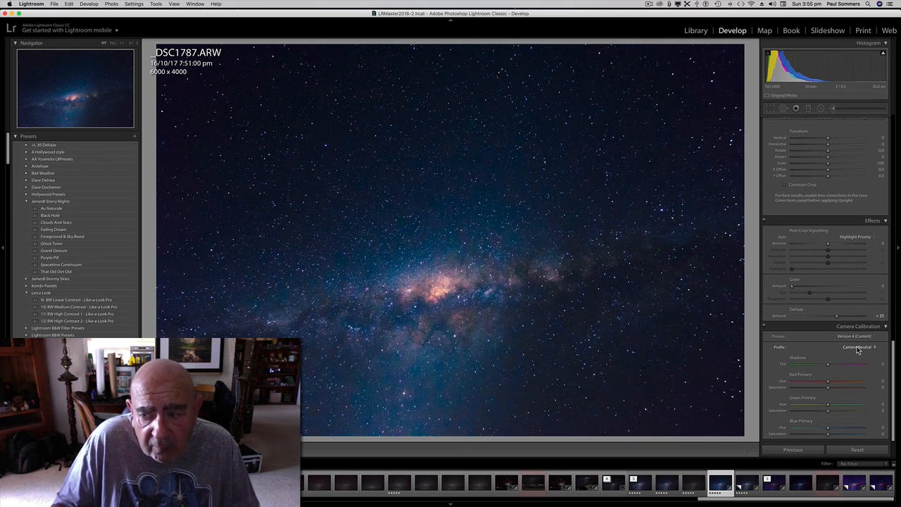
{"action": "left_click", "coordinate": [857, 347]}
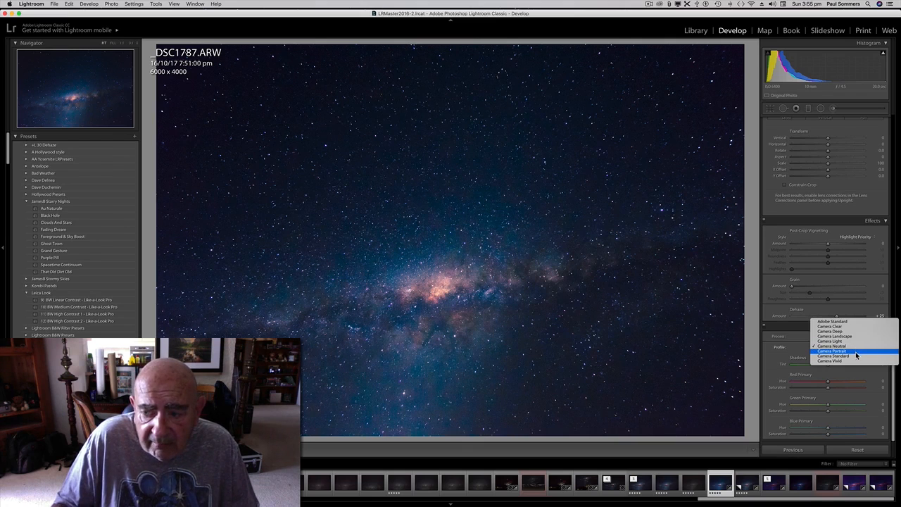
{"action": "left_click", "coordinate": [857, 360]}
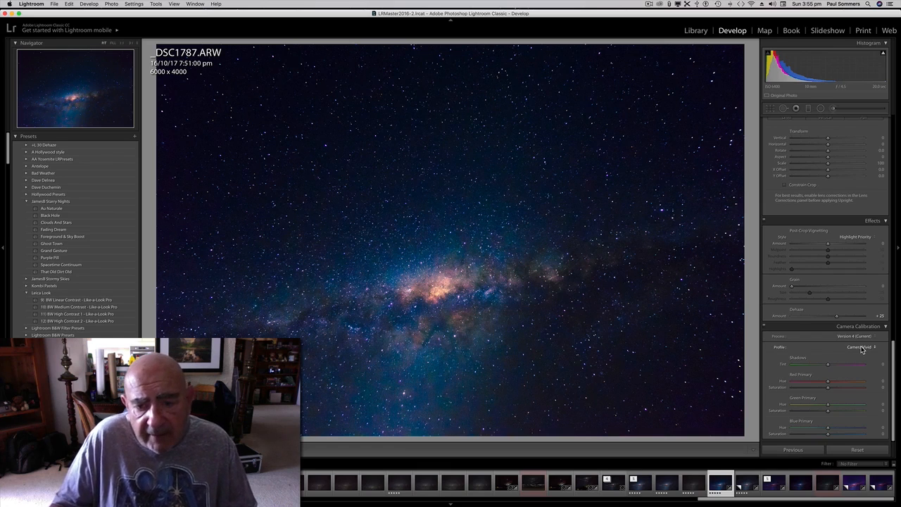
{"action": "left_click", "coordinate": [861, 348]}
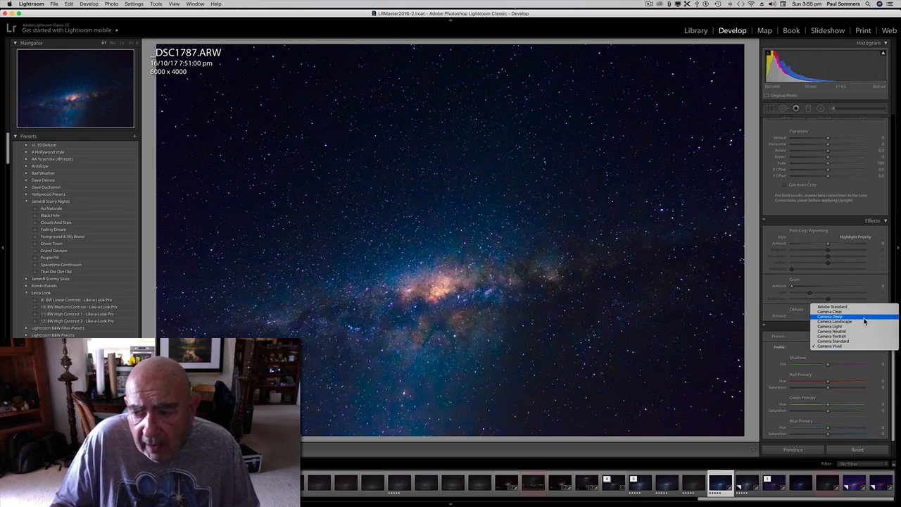
{"action": "left_click", "coordinate": [861, 322]}
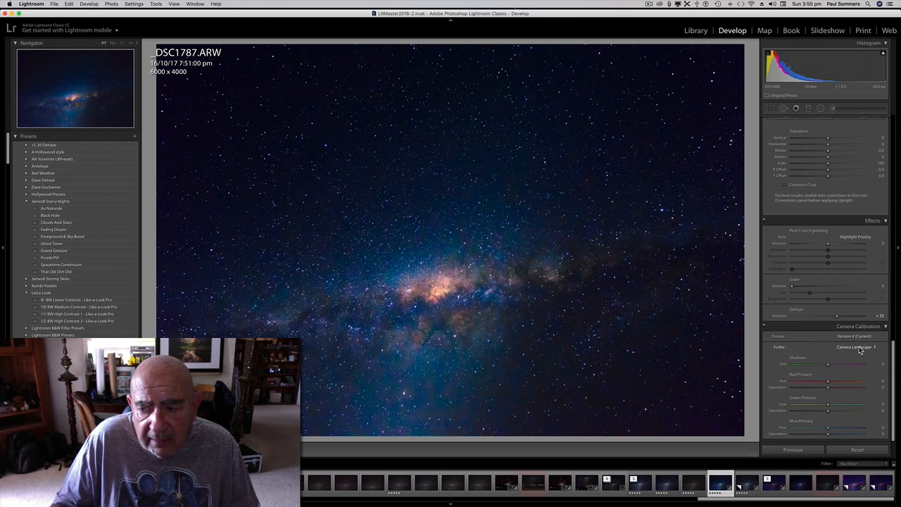
- Compare the Camera Clear calibration profile, and apply Camera Light as the photo's profile
{"action": "left_click", "coordinate": [857, 347]}
{"action": "left_click", "coordinate": [859, 337]}
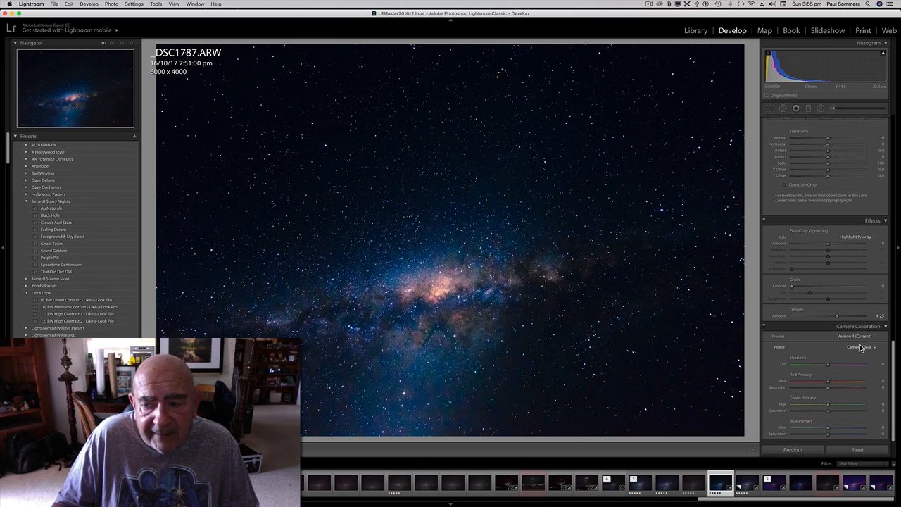
{"action": "left_click", "coordinate": [859, 349]}
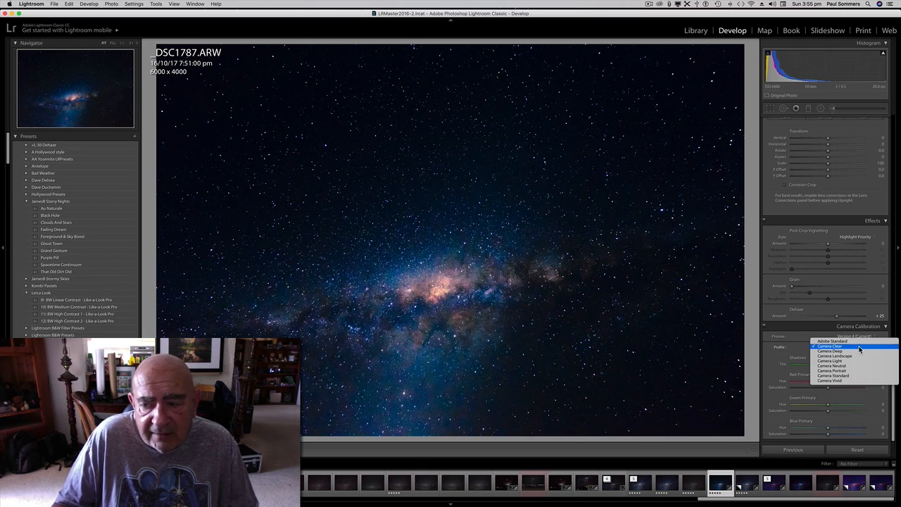
{"action": "left_click", "coordinate": [860, 361]}
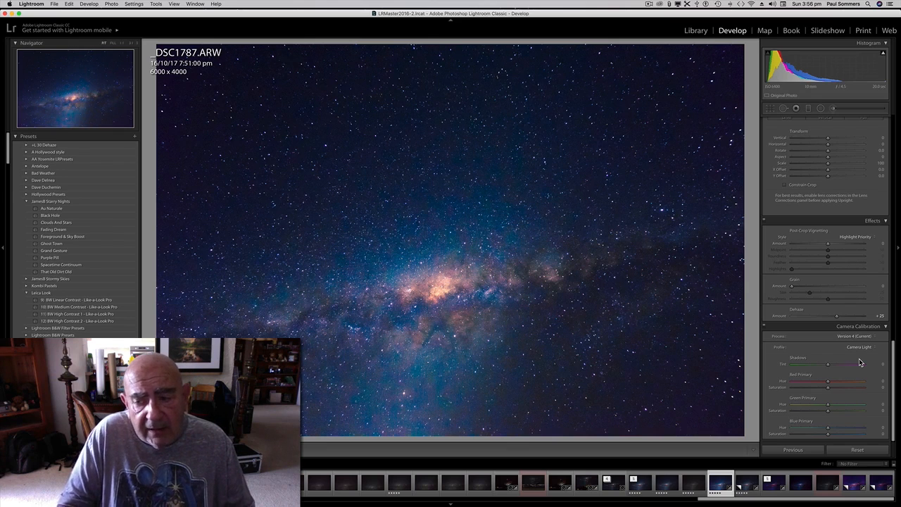
- Return to the Basic adjustments and dismiss the iPad Pro backup notification
{"action": "scroll", "coordinate": [859, 362], "scroll_direction": "up", "scroll_amount": 5}
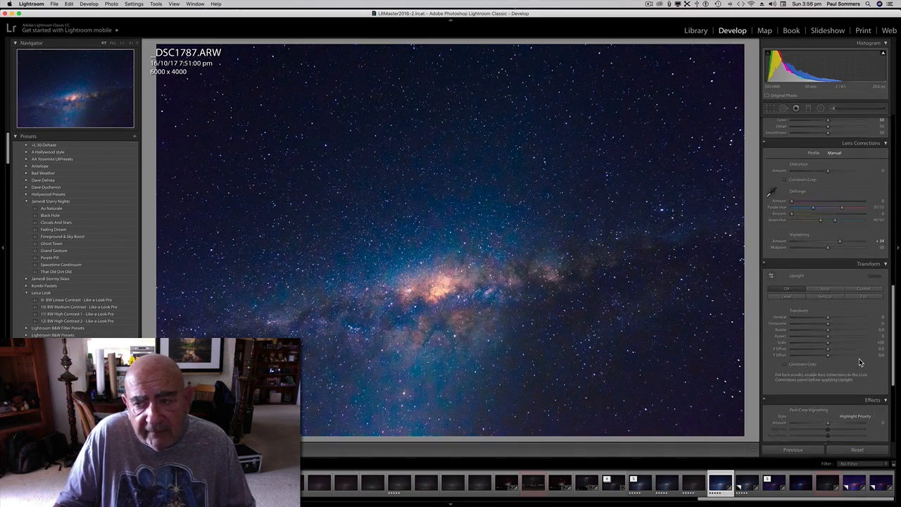
{"action": "scroll", "coordinate": [858, 362], "scroll_direction": "up", "scroll_amount": 10}
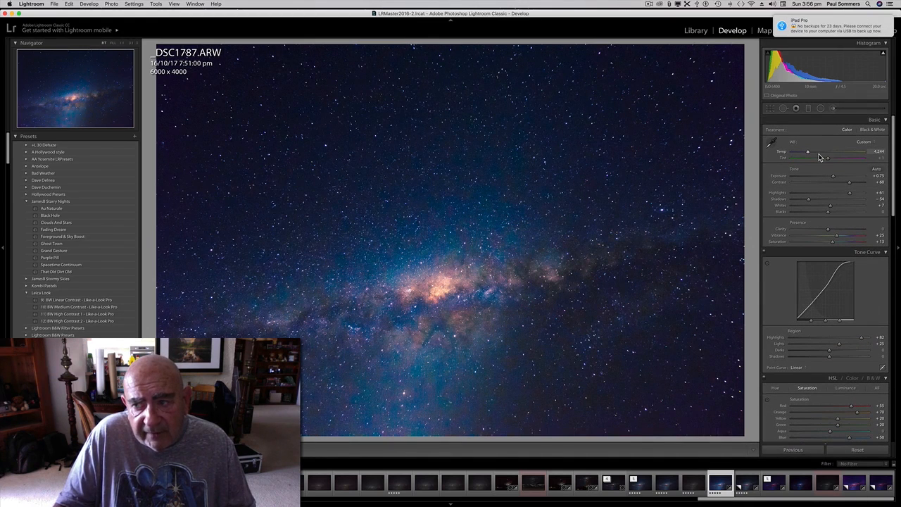
{"action": "left_click", "coordinate": [857, 25]}
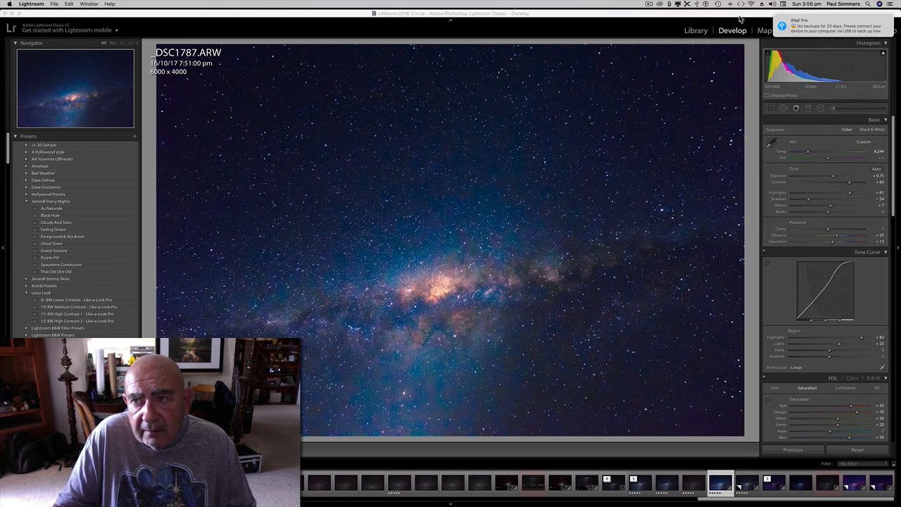
{"action": "left_click_drag", "start_coordinate": [834, 29], "coordinate": [897, 33]}
{"action": "left_click_drag", "start_coordinate": [815, 24], "coordinate": [898, 33]}
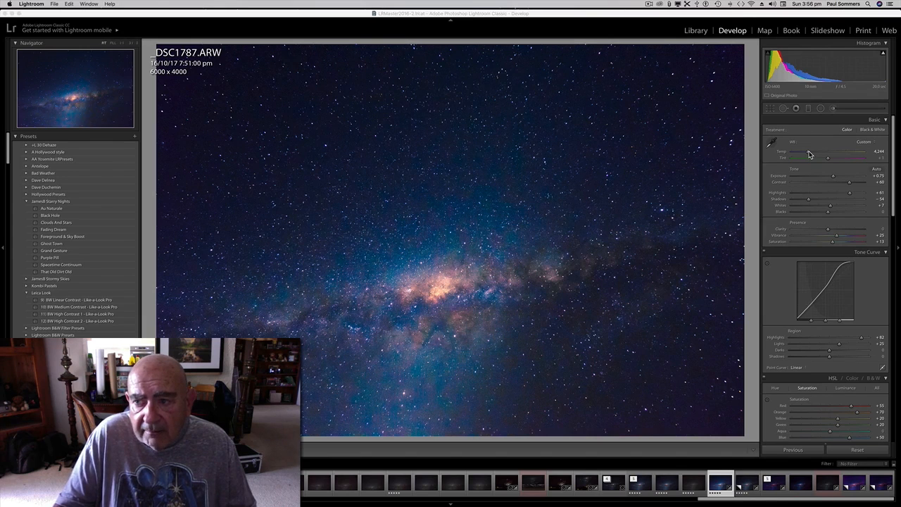
- Compare warmer white balance temperatures for the photo, and set Temp to 4,833
{"action": "left_click_drag", "start_coordinate": [809, 155], "coordinate": [816, 154]}
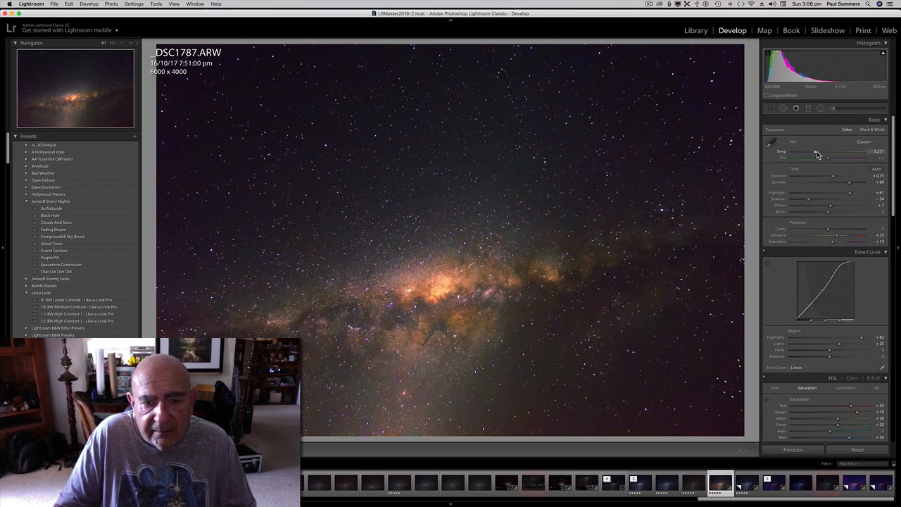
{"action": "left_click_drag", "start_coordinate": [817, 154], "coordinate": [812, 154]}
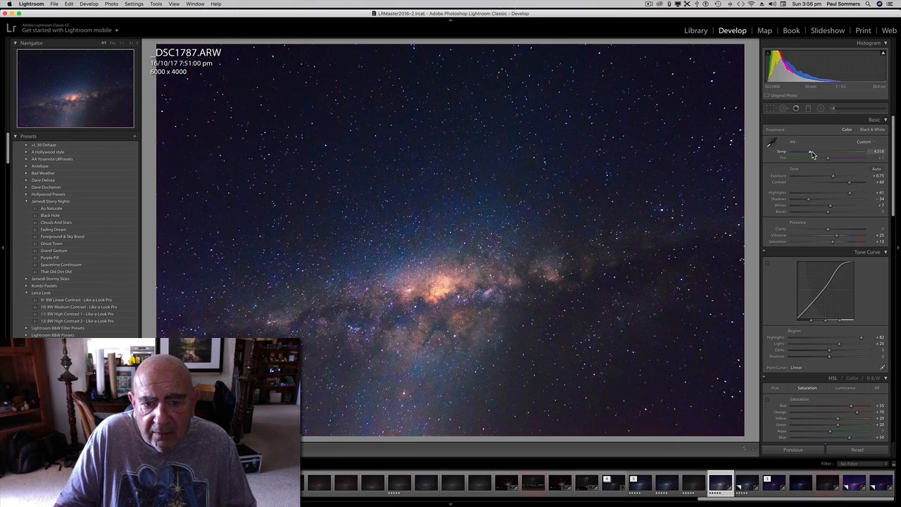
{"action": "left_click_drag", "start_coordinate": [812, 154], "coordinate": [814, 155]}
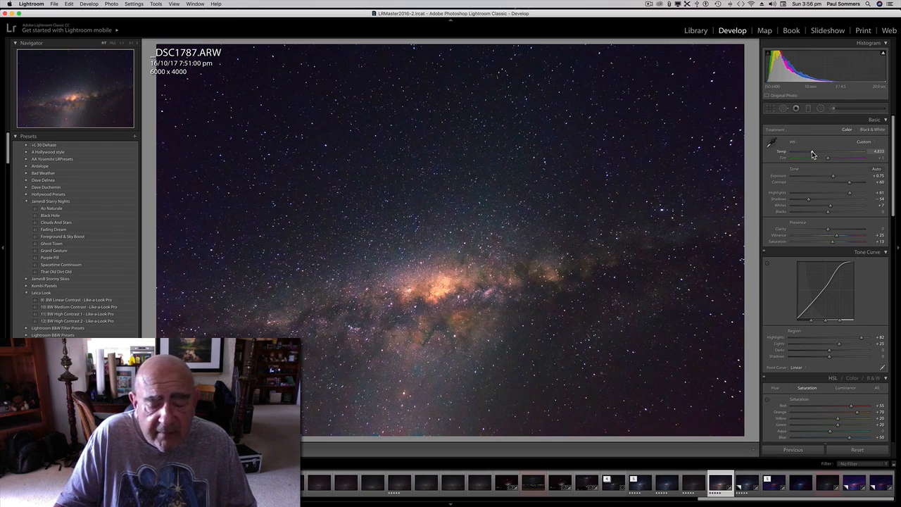
- Try Camera Calibration hues of +22 for Red Primary and +19 for Blue Primary, and reset both to their defaults
{"action": "scroll", "coordinate": [864, 227], "scroll_direction": "down", "scroll_amount": 3}
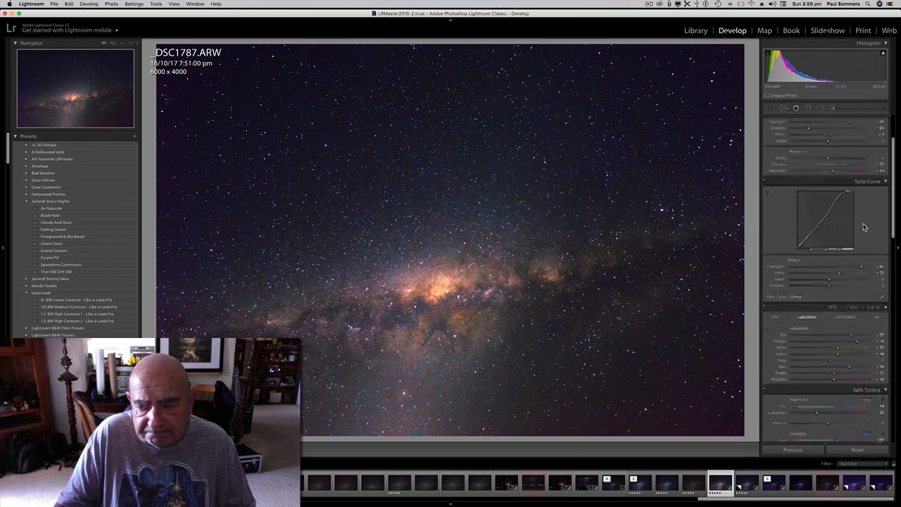
{"action": "scroll", "coordinate": [864, 226], "scroll_direction": "down", "scroll_amount": 12}
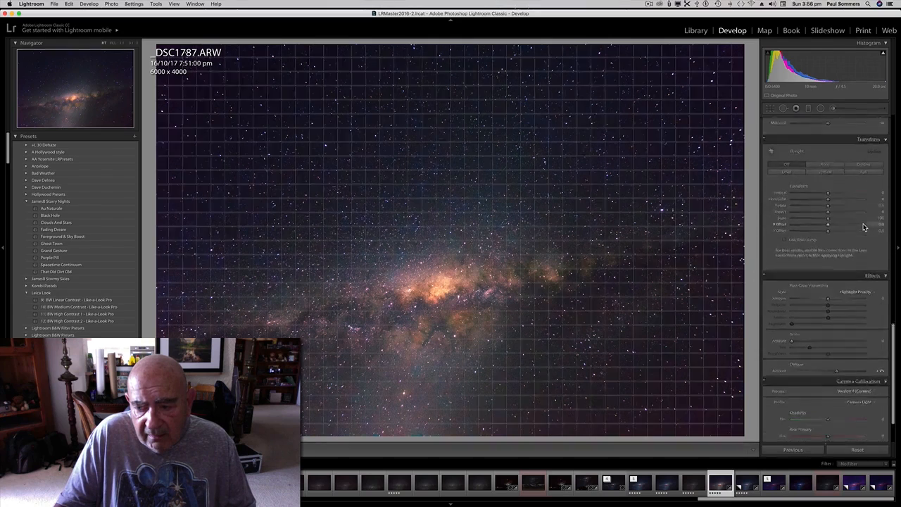
{"action": "scroll", "coordinate": [864, 227], "scroll_direction": "down", "scroll_amount": 3}
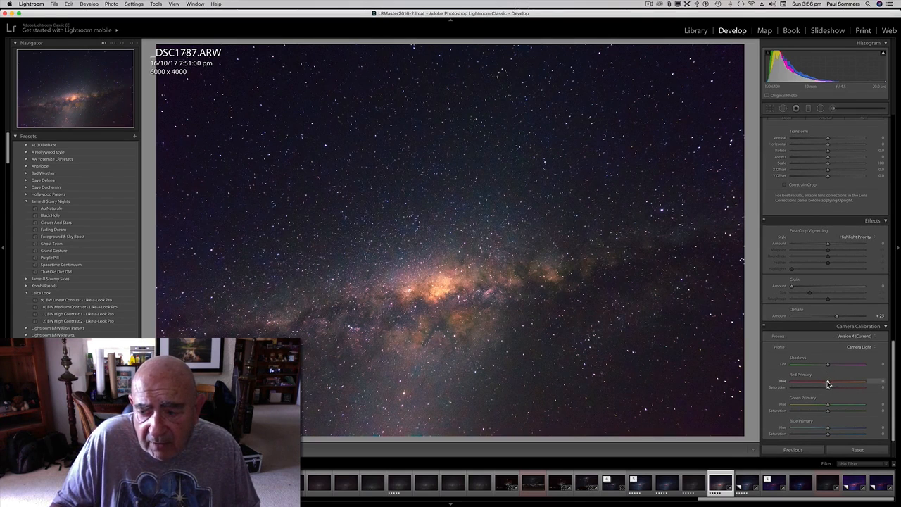
{"action": "left_click_drag", "start_coordinate": [827, 384], "coordinate": [835, 384]}
{"action": "left_click_drag", "start_coordinate": [829, 428], "coordinate": [835, 430]}
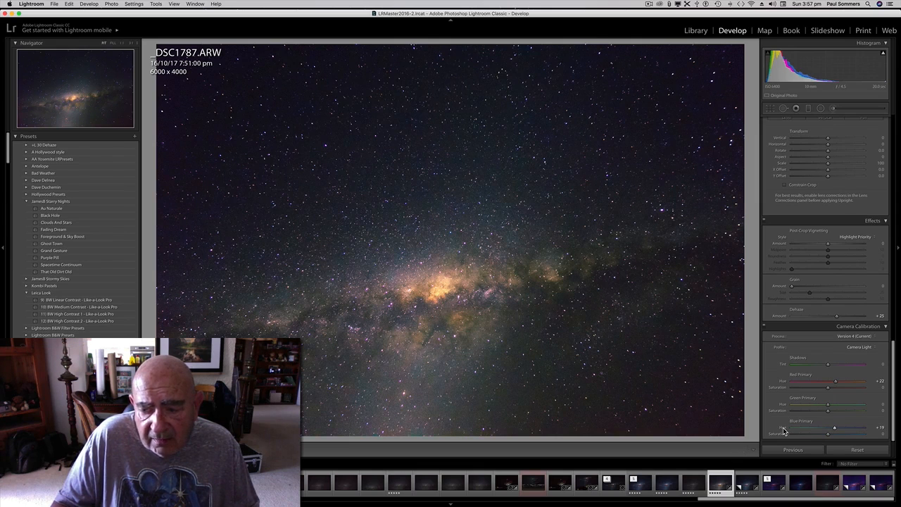
{"action": "double_click", "coordinate": [782, 383]}
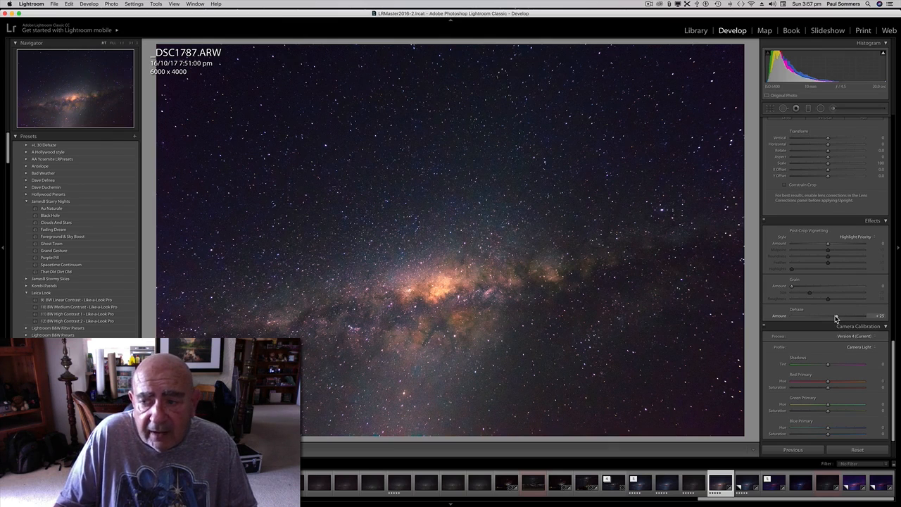
- Review the photo's develop settings from Effects back up to Basic, and compare the unedited original with the edited version
{"action": "scroll", "coordinate": [835, 319], "scroll_direction": "up", "scroll_amount": 10}
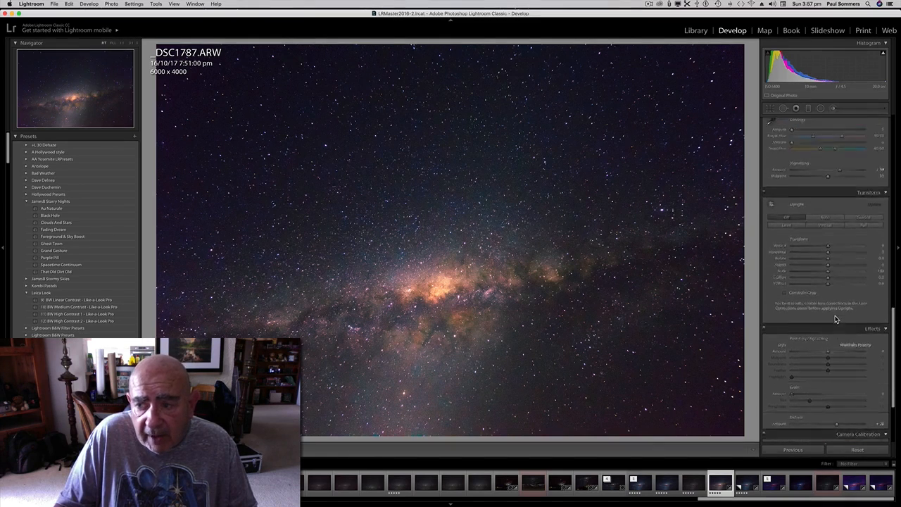
{"action": "scroll", "coordinate": [835, 319], "scroll_direction": "up", "scroll_amount": 1}
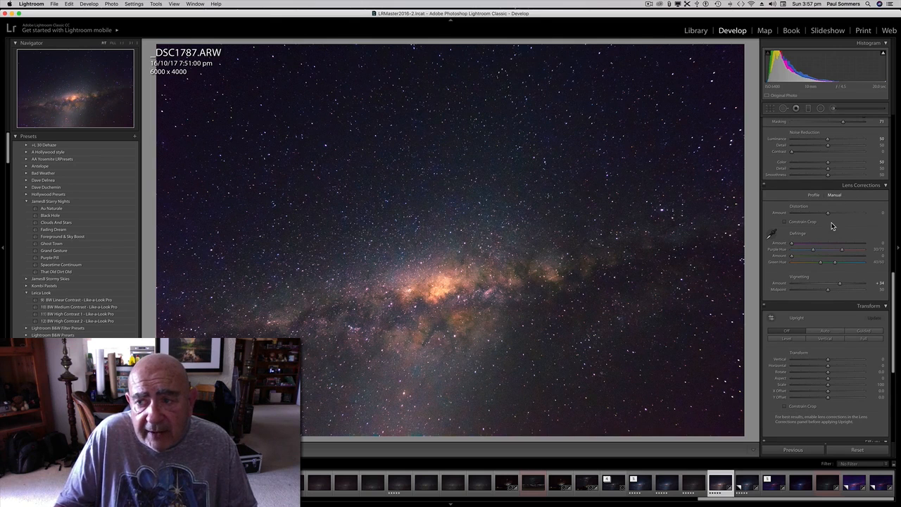
{"action": "scroll", "coordinate": [831, 225], "scroll_direction": "up", "scroll_amount": 5}
{"action": "scroll", "coordinate": [832, 225], "scroll_direction": "up", "scroll_amount": 4}
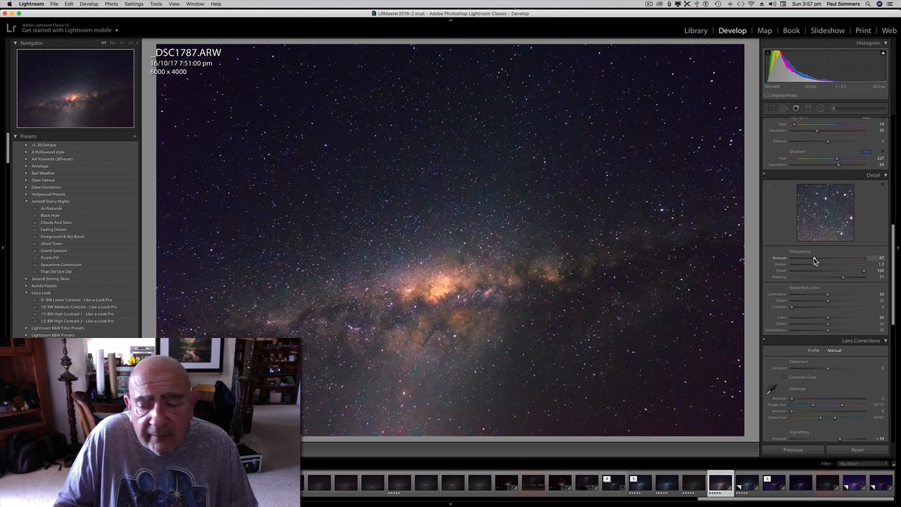
{"action": "scroll", "coordinate": [820, 254], "scroll_direction": "up", "scroll_amount": 10}
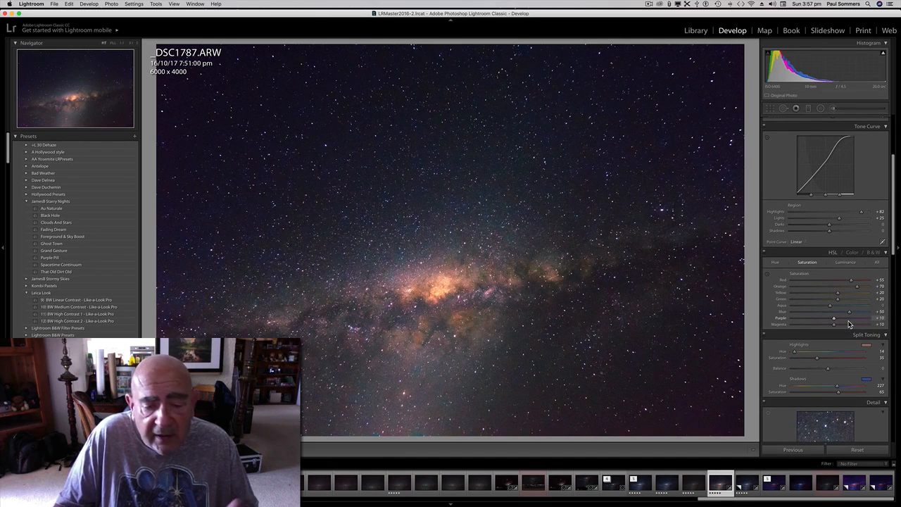
{"action": "scroll", "coordinate": [838, 310], "scroll_direction": "up", "scroll_amount": 3}
{"action": "scroll", "coordinate": [839, 310], "scroll_direction": "up", "scroll_amount": 2}
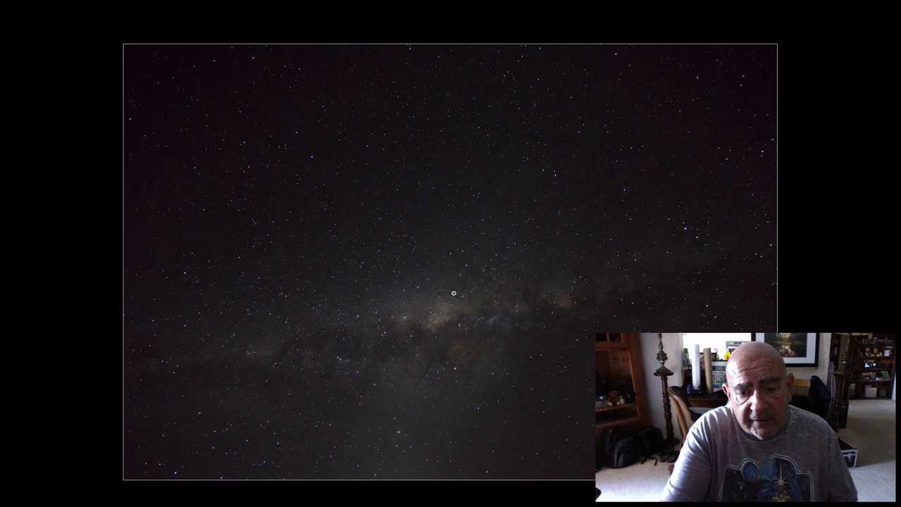
{"action": "key", "text": "backslash"}
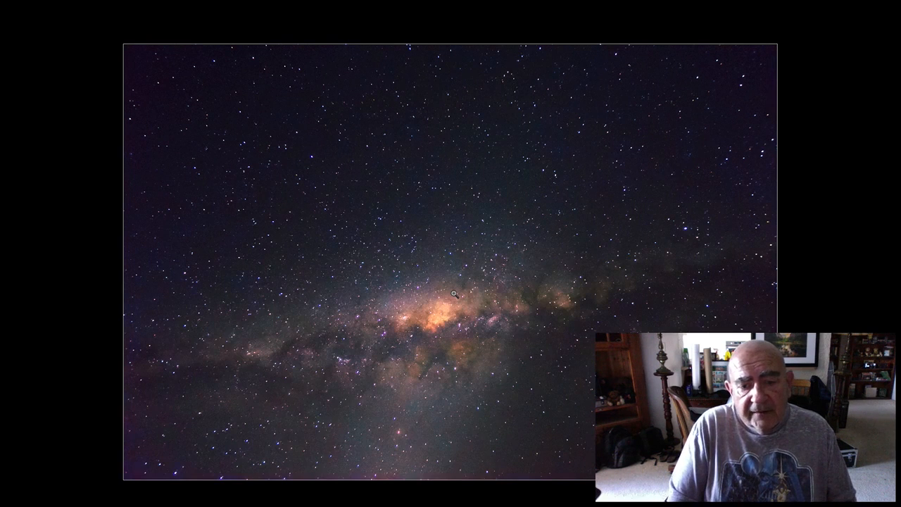